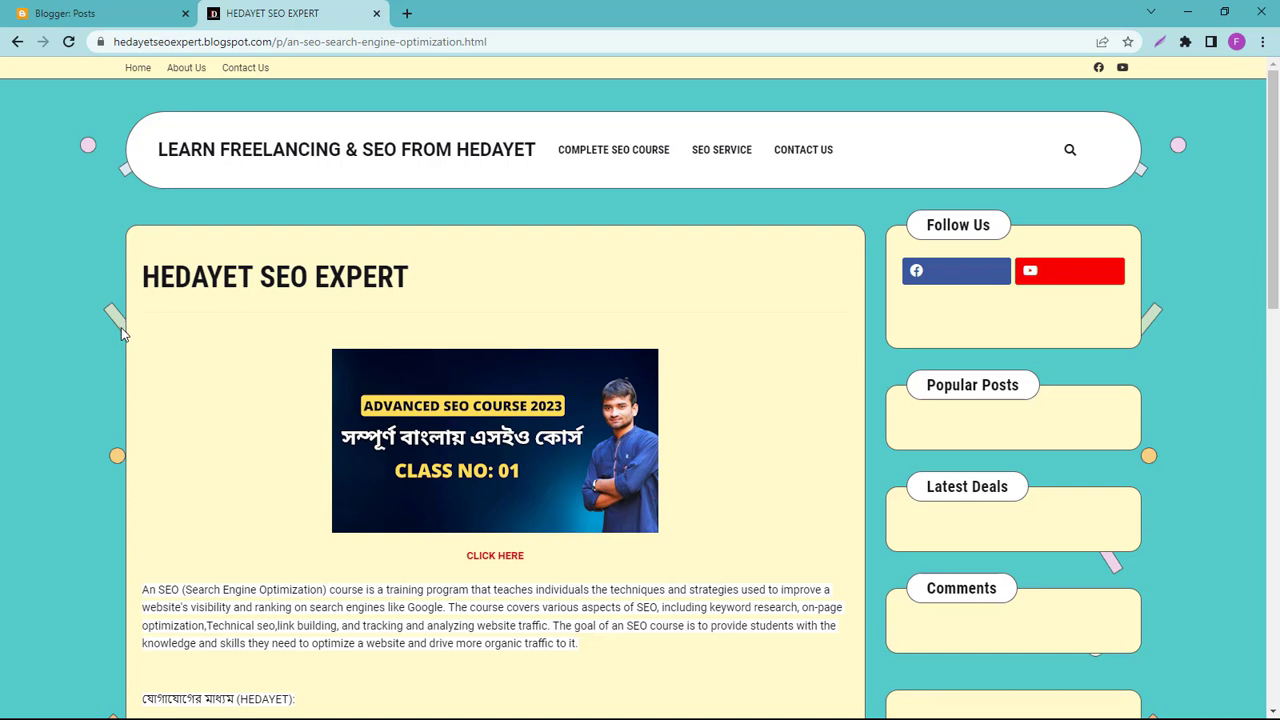
# - Open the "GET QUALITY SEO SERVICE" post from the Blogger posts list for editing
pyautogui.click(57, 18)
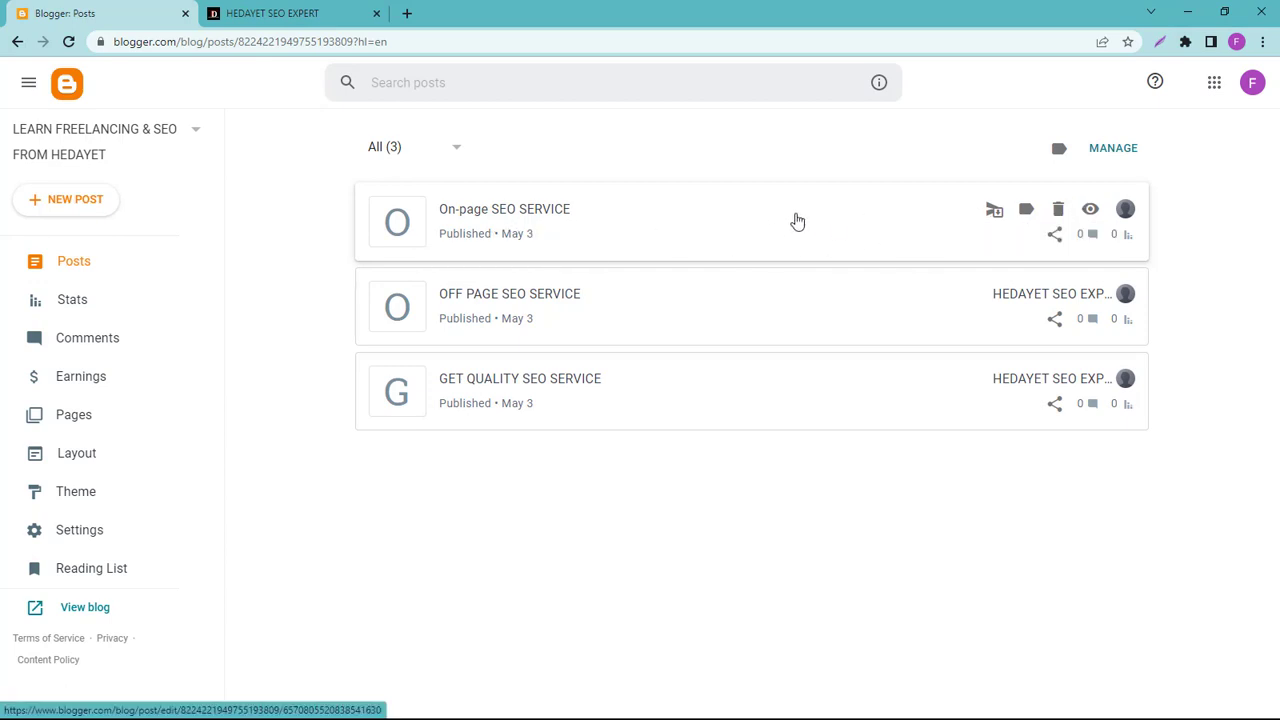
pyautogui.click(1110, 152)
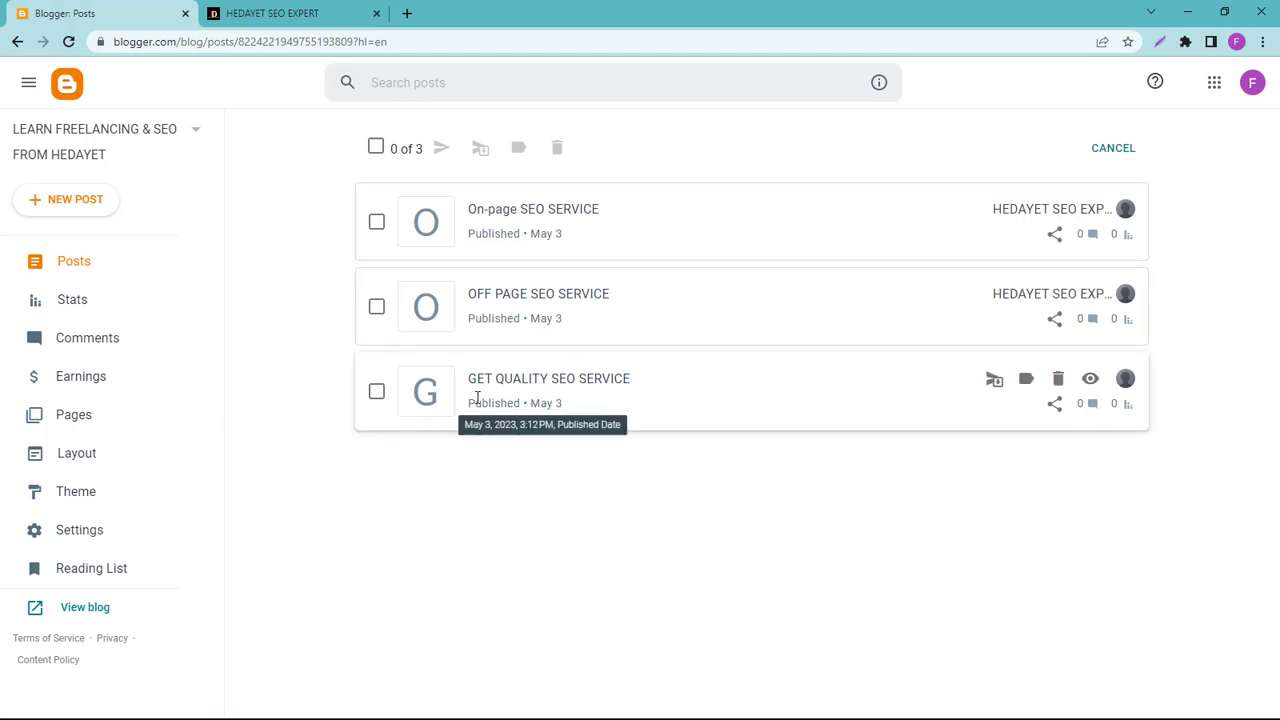
pyautogui.click(574, 396)
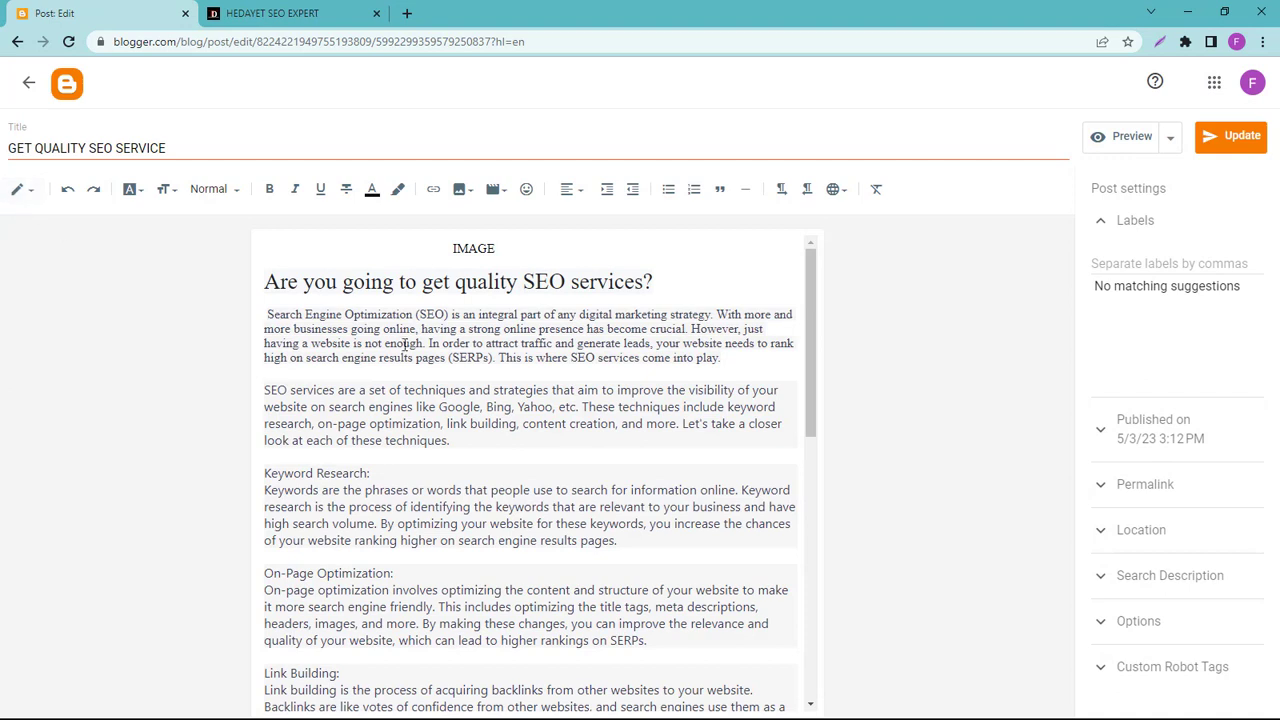
# - Inspect the post's source in HTML view and return to Compose view
pyautogui.click(27, 196)
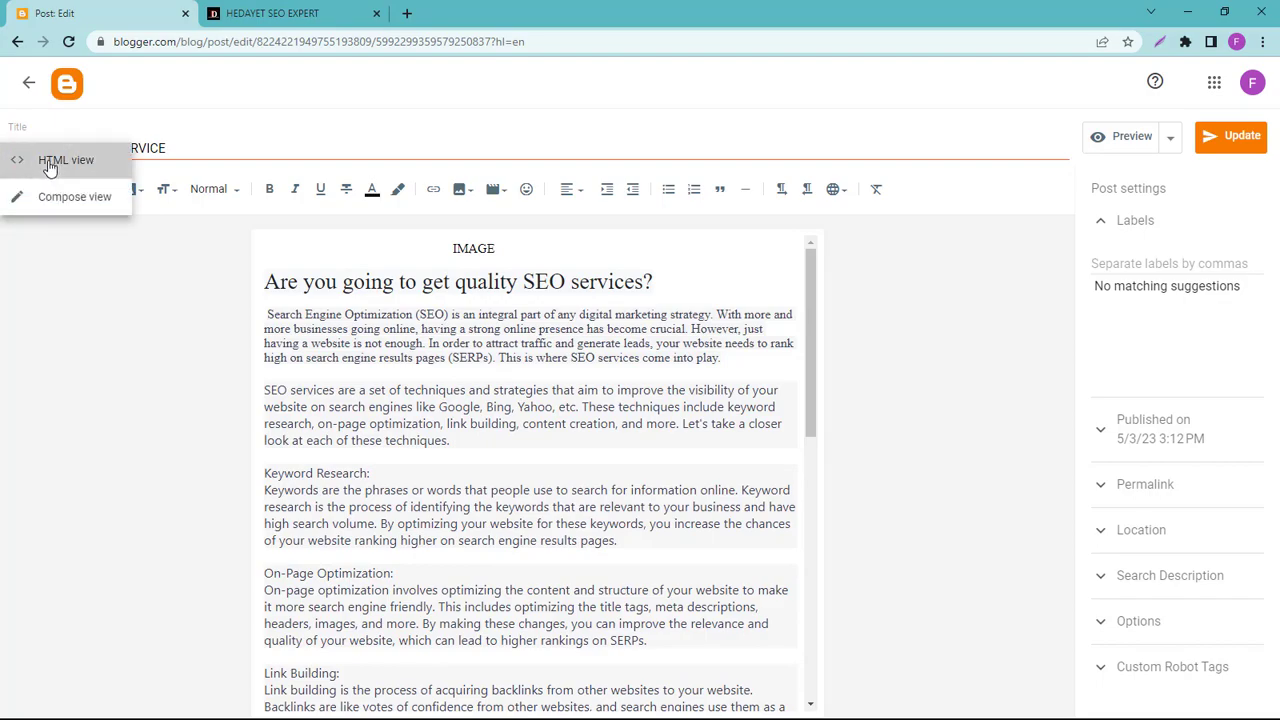
pyautogui.click(52, 162)
pyautogui.scroll(-1, 248, 336)
pyautogui.scroll(-5, 248, 336)
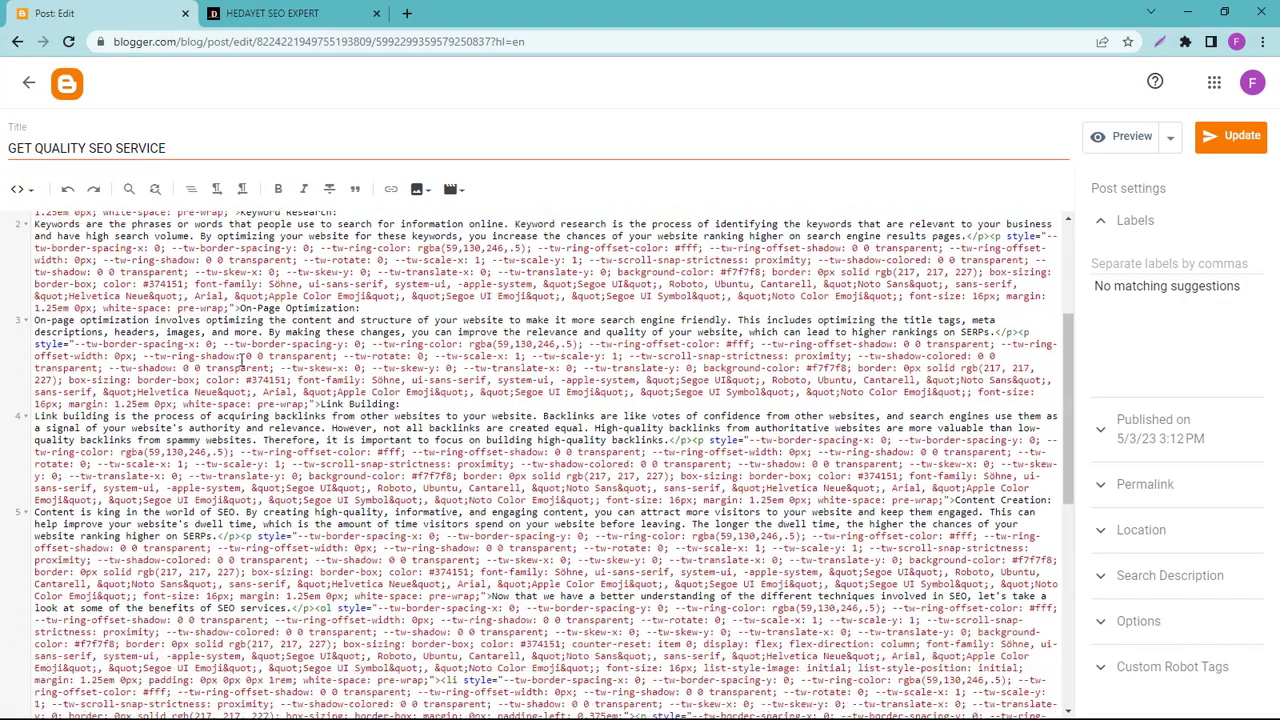
pyautogui.scroll(5, 241, 362)
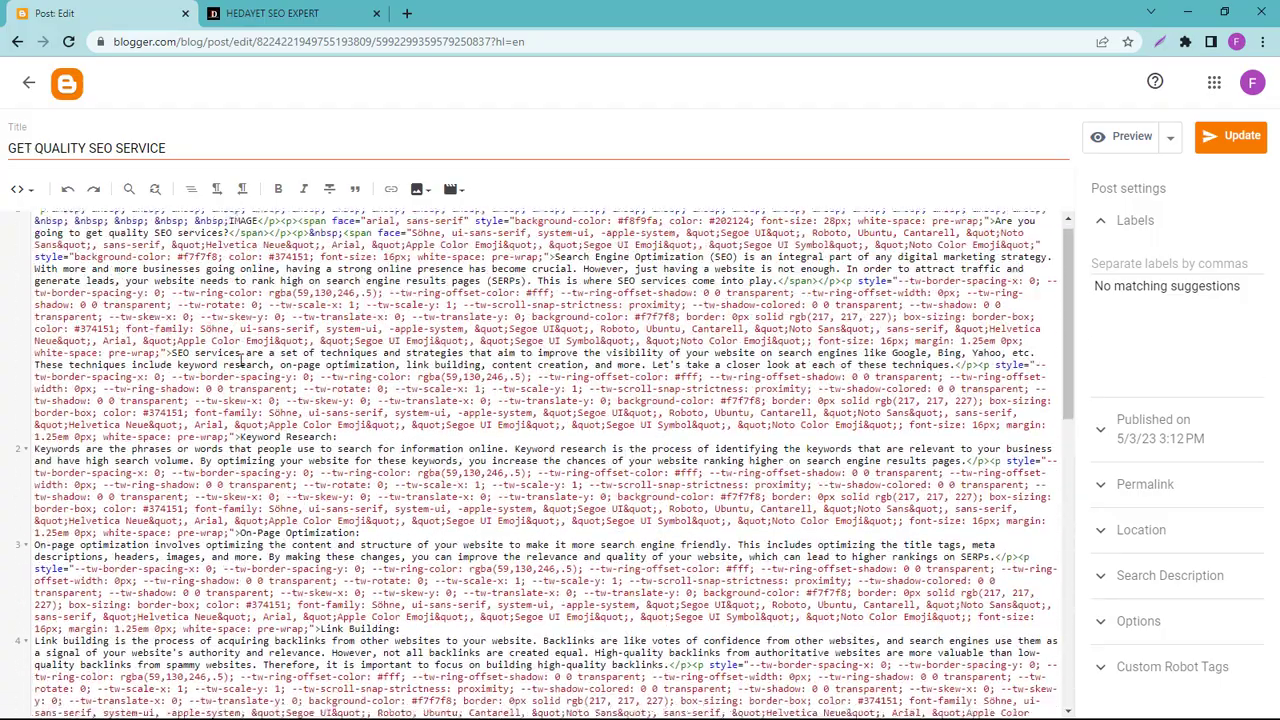
pyautogui.click(19, 192)
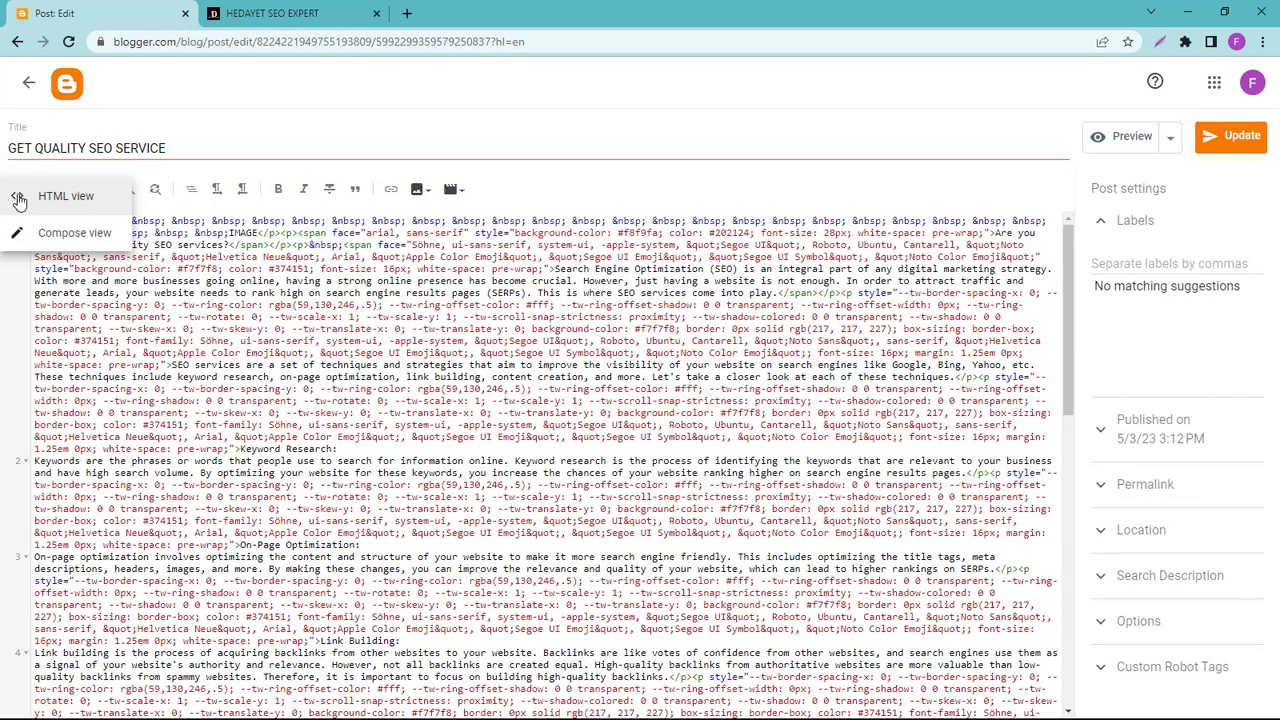
pyautogui.click(60, 238)
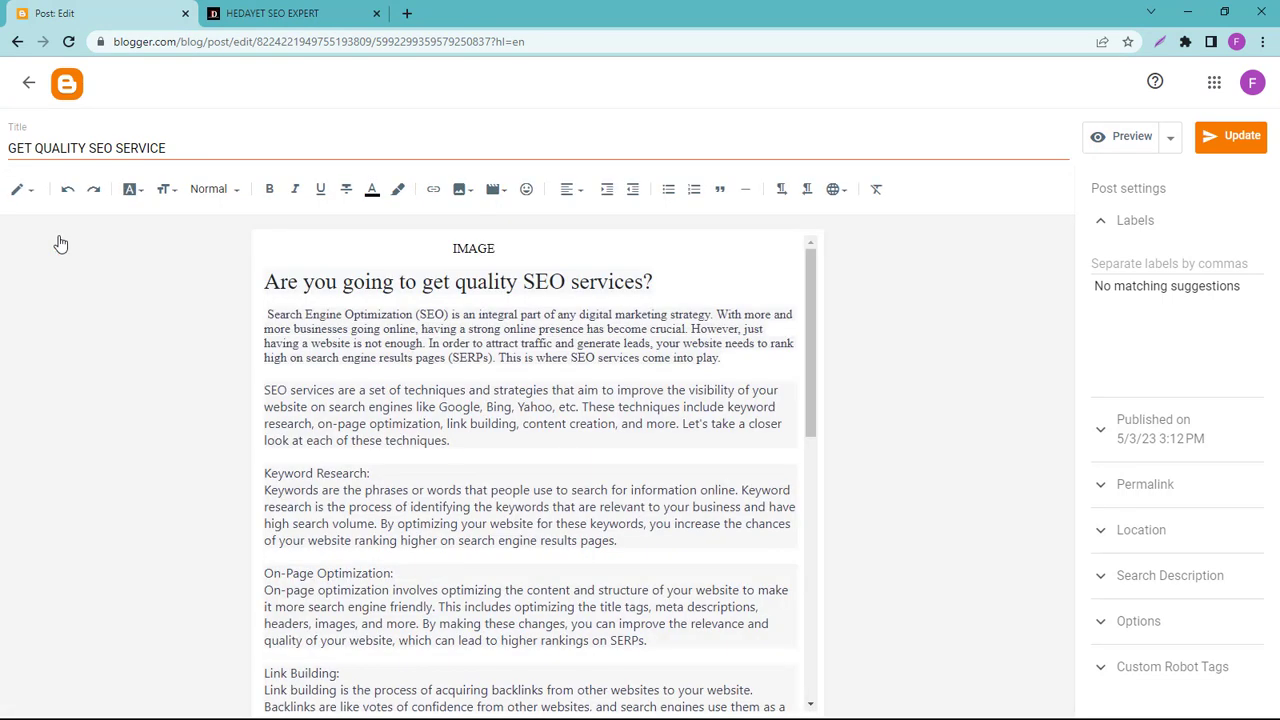
# - Look through the post's article from the "Are you going to get quality SEO services?" heading to the conclusion
pyautogui.moveTo(265, 280); pyautogui.dragTo(512, 424)
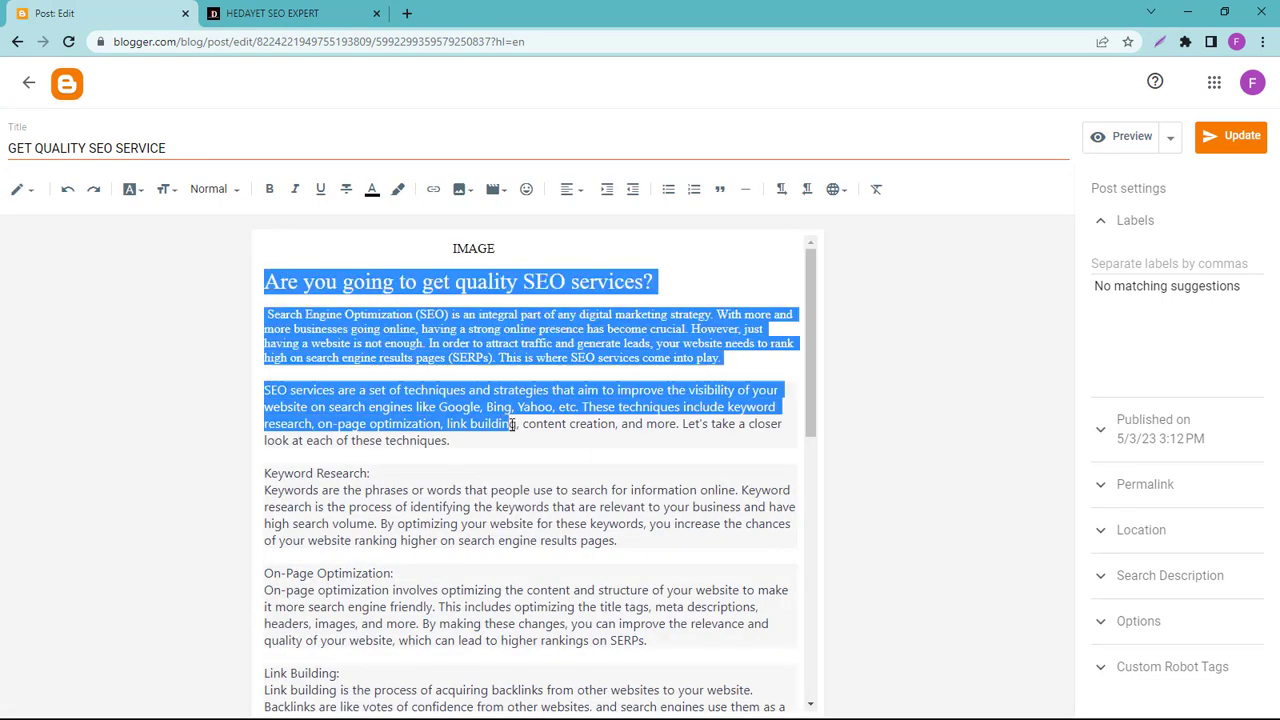
pyautogui.click(512, 422)
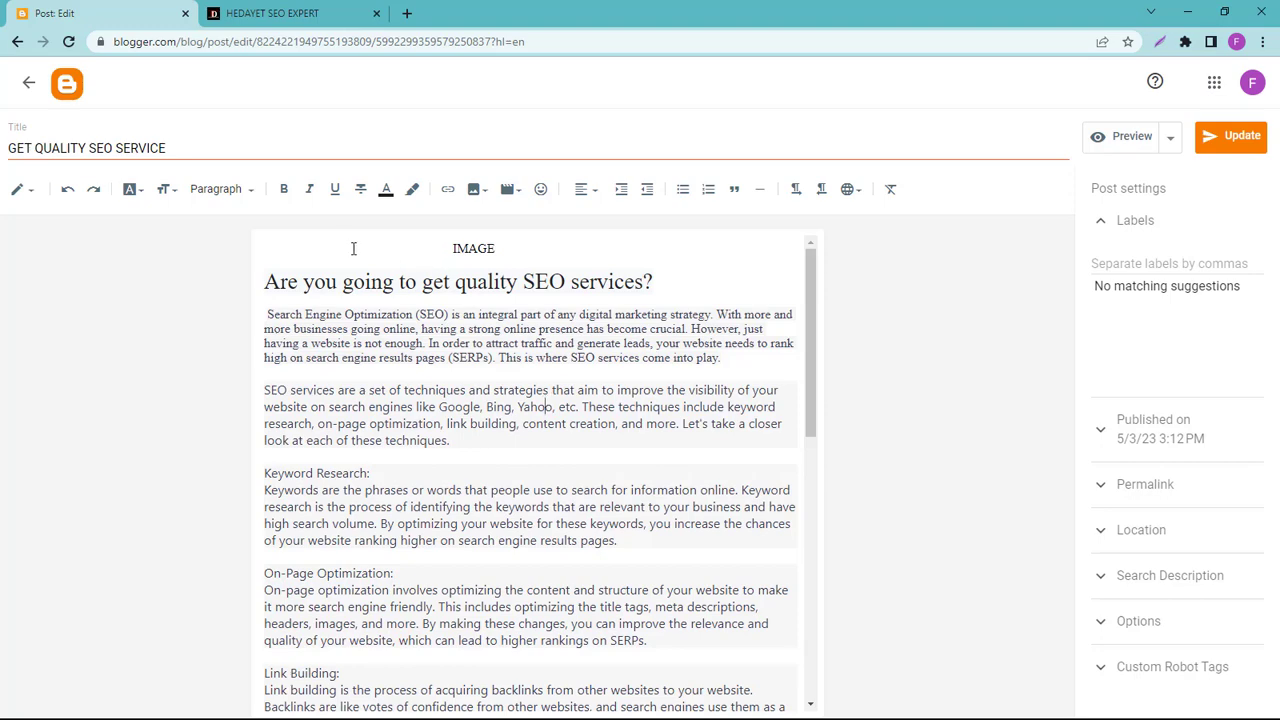
pyautogui.moveTo(273, 248); pyautogui.dragTo(664, 680)
pyautogui.click(483, 551)
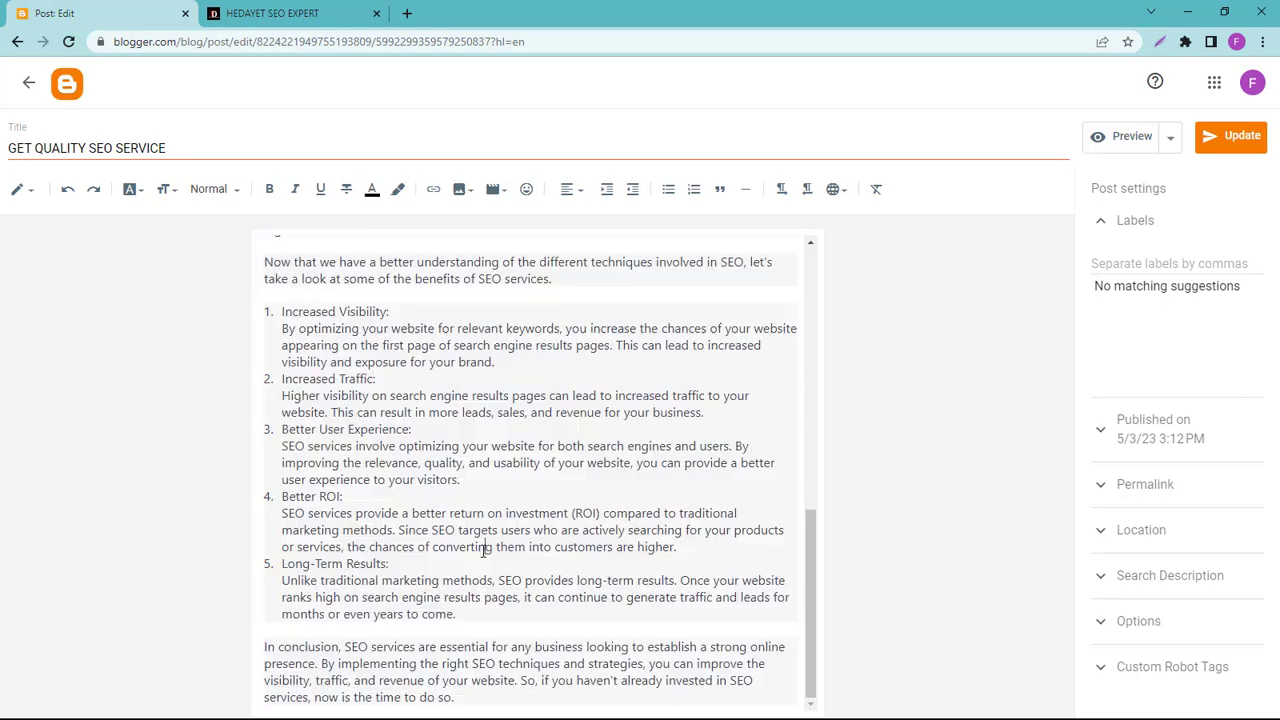
pyautogui.scroll(3, 483, 551)
pyautogui.scroll(4, 483, 551)
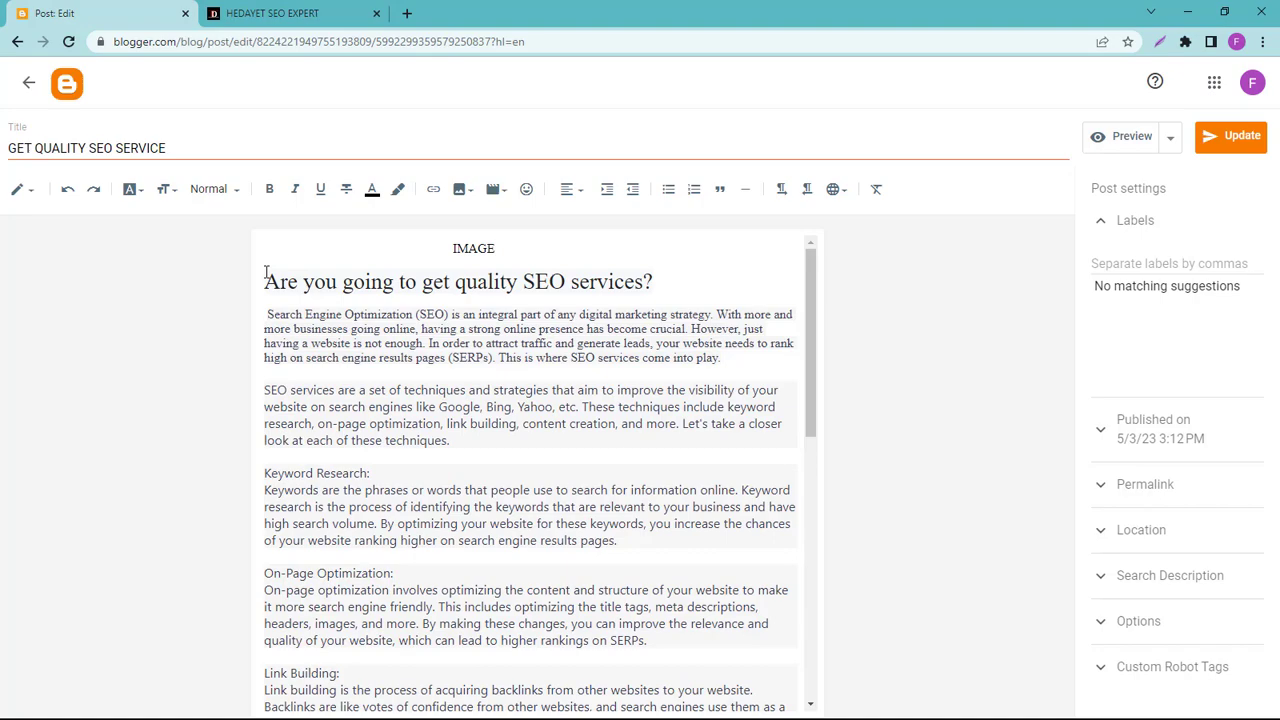
pyautogui.scroll(-15, 300, 400)
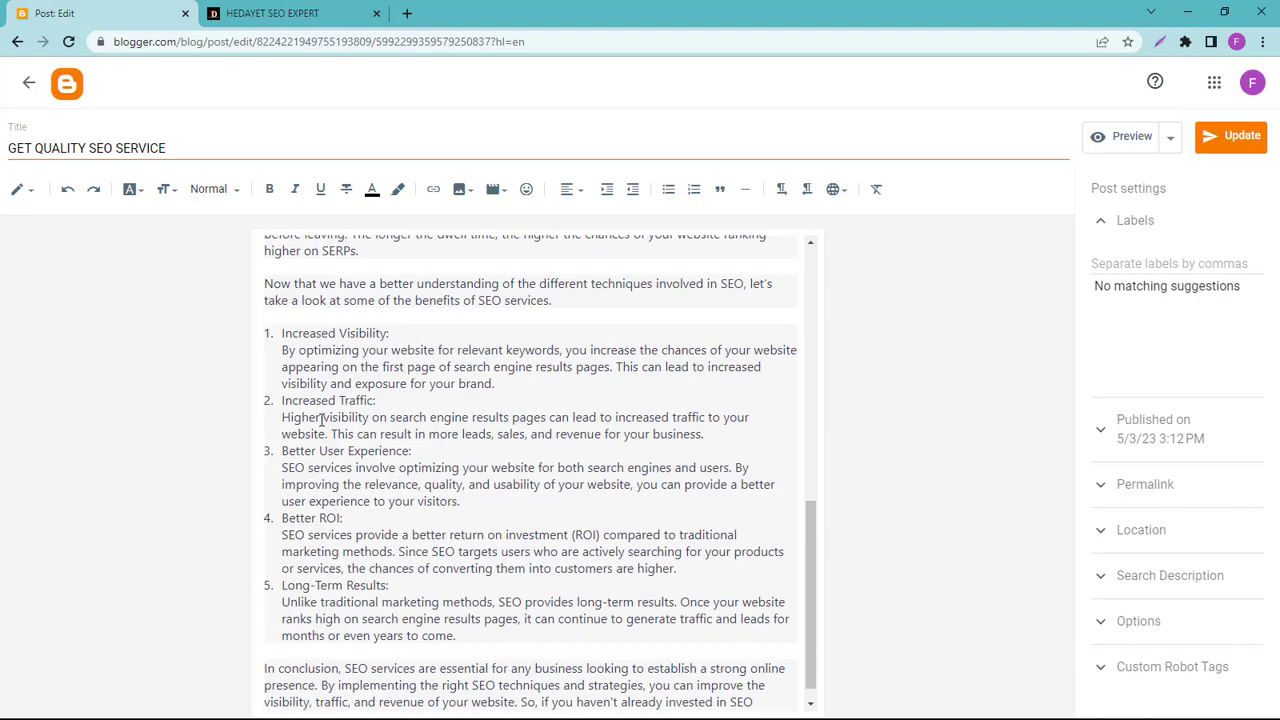
pyautogui.scroll(15, 321, 424)
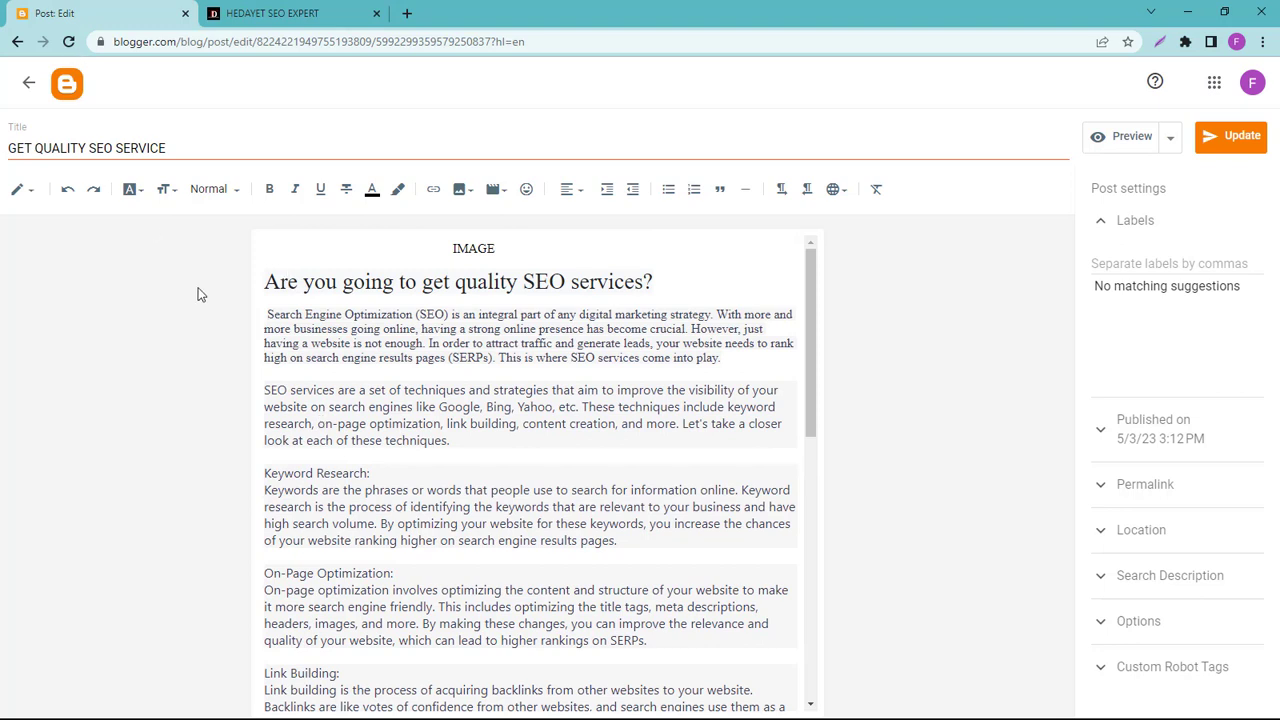
# - Copy the article text from the "Are you going to get quality SEO services?" heading through the end of the conclusion
pyautogui.moveTo(258, 285); pyautogui.dragTo(345, 455)
pyautogui.click(389, 563)
pyautogui.moveTo(563, 580); pyautogui.dragTo(430, 712)
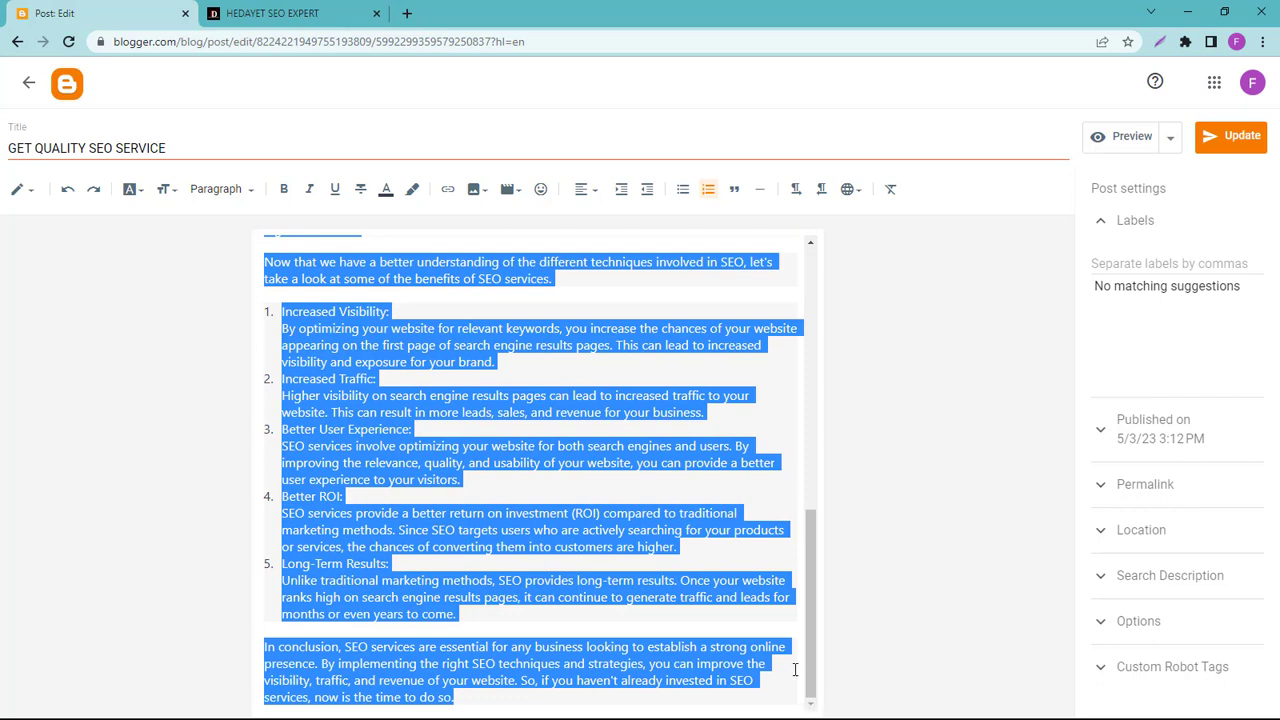
pyautogui.rightClick(362, 415)
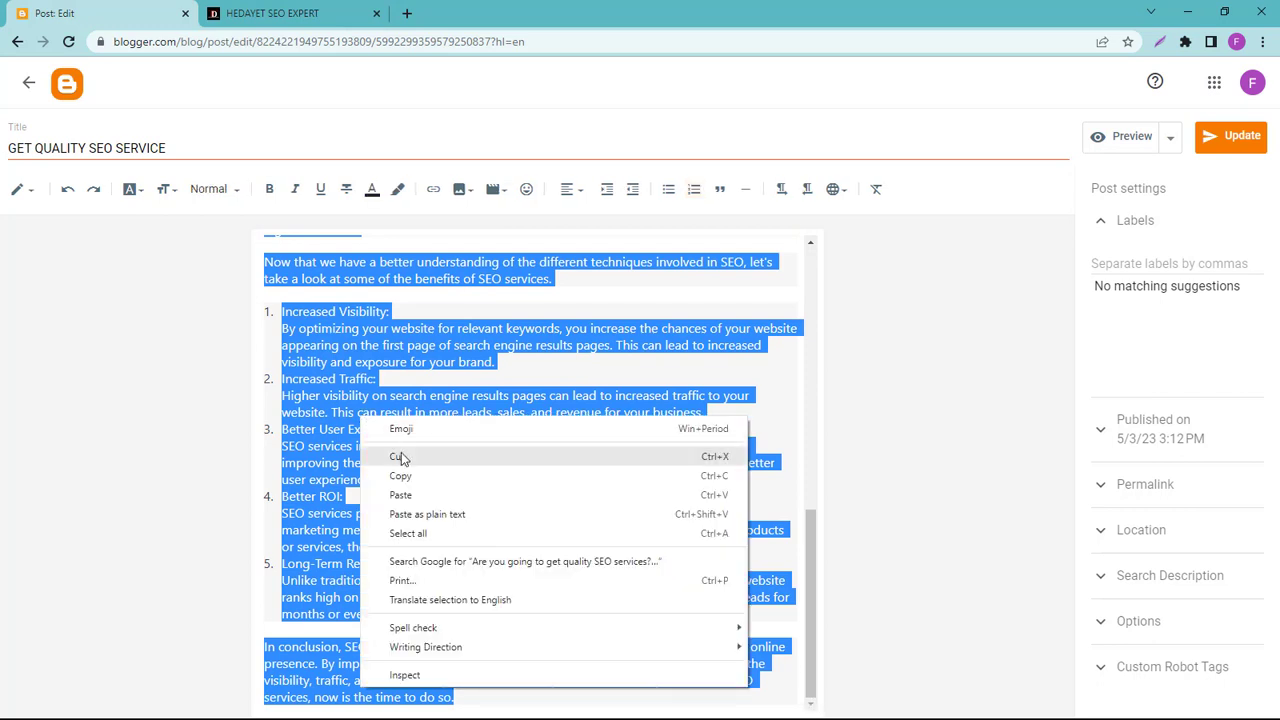
pyautogui.click(413, 478)
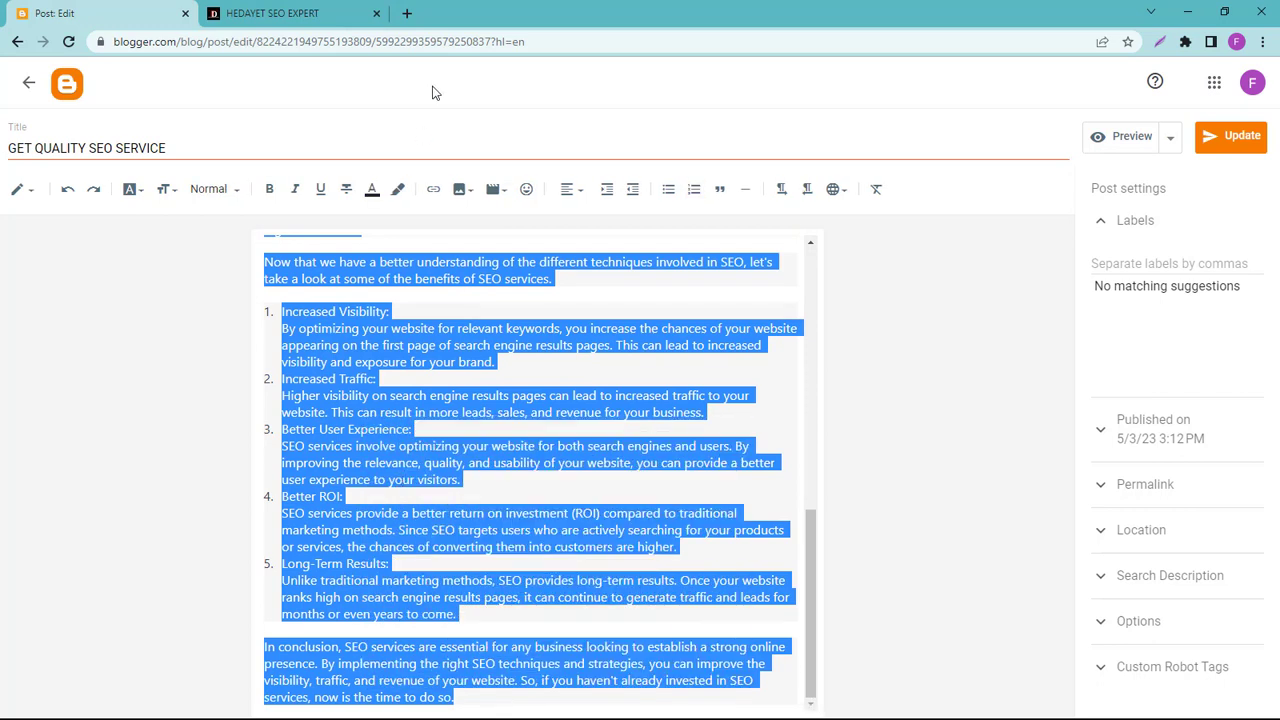
# - Search Google for "small seo tools plagiarism checker" in a new browser tab and open the smallseotools.com plagiarism checker
pyautogui.click(406, 14)
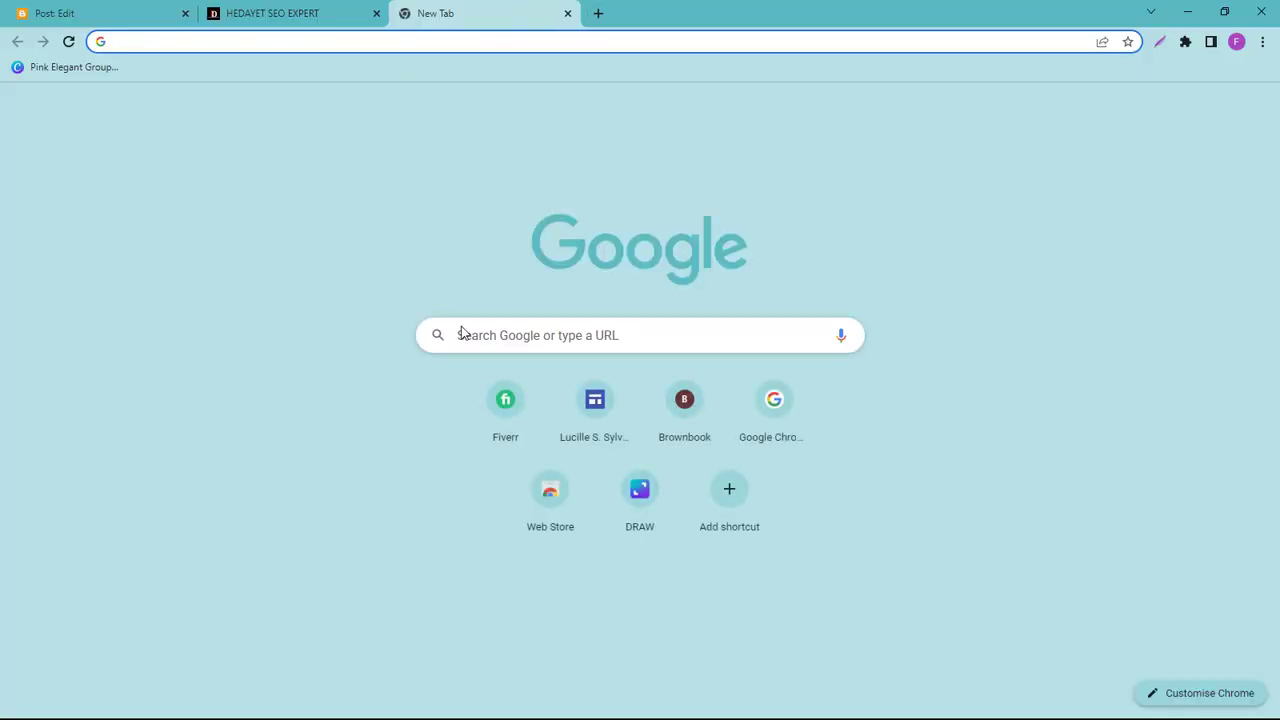
pyautogui.click(471, 335)
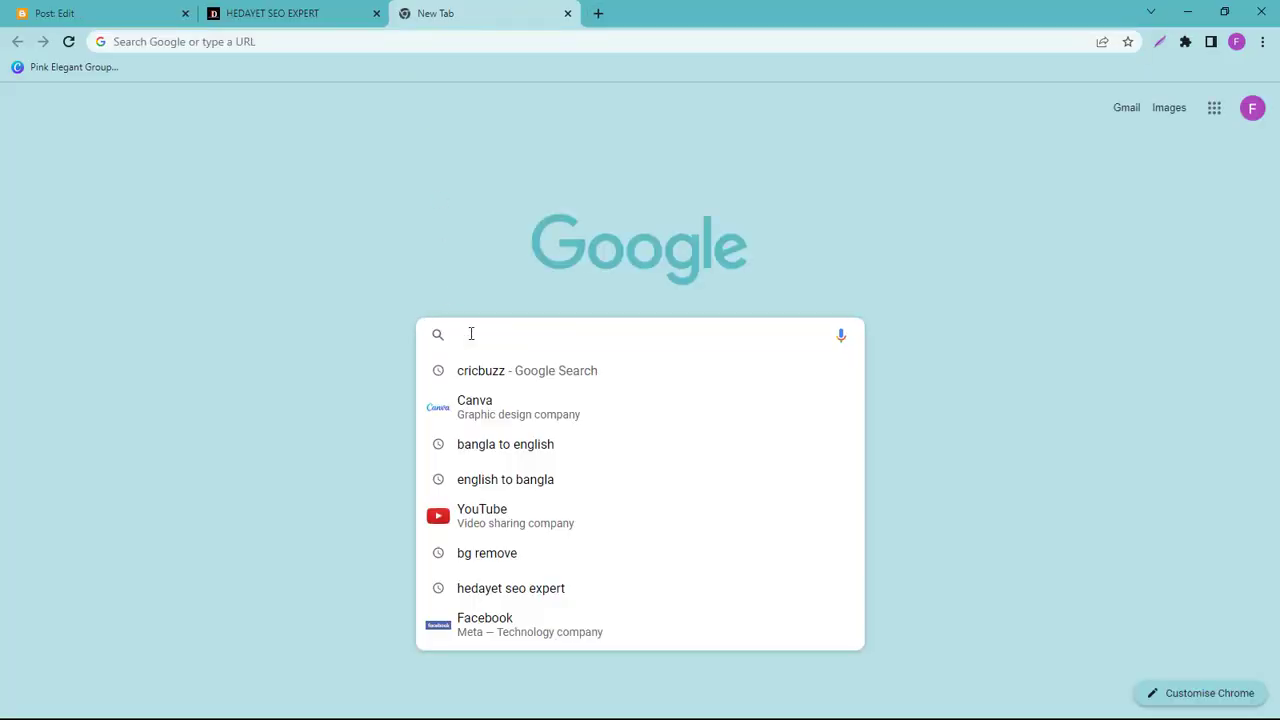
pyautogui.write('SMALL ')
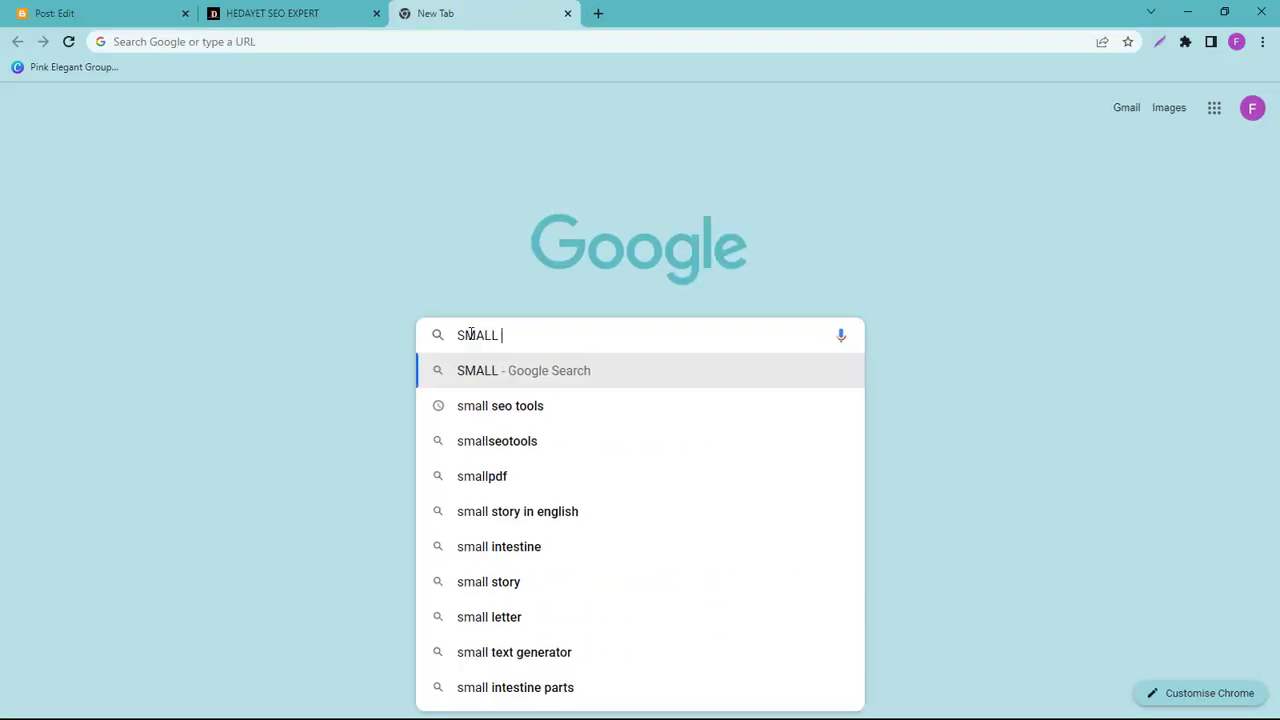
pyautogui.write('SEO TO')
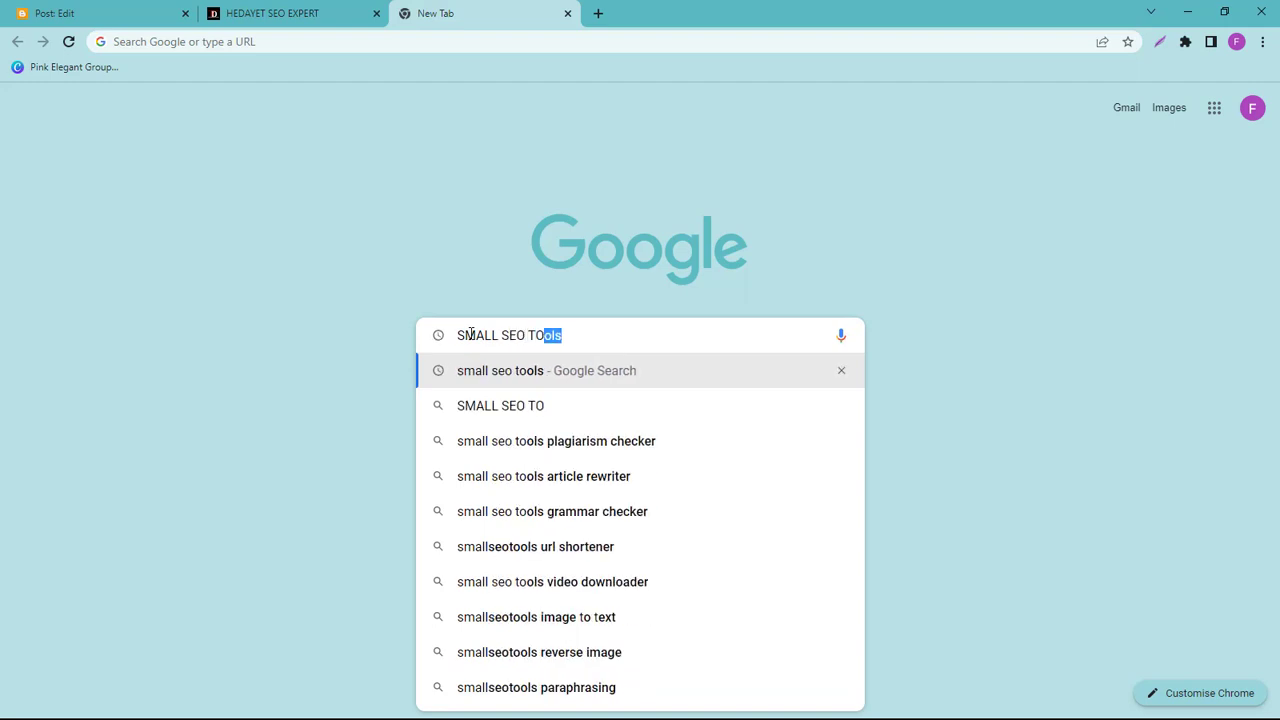
pyautogui.write('OLS ')
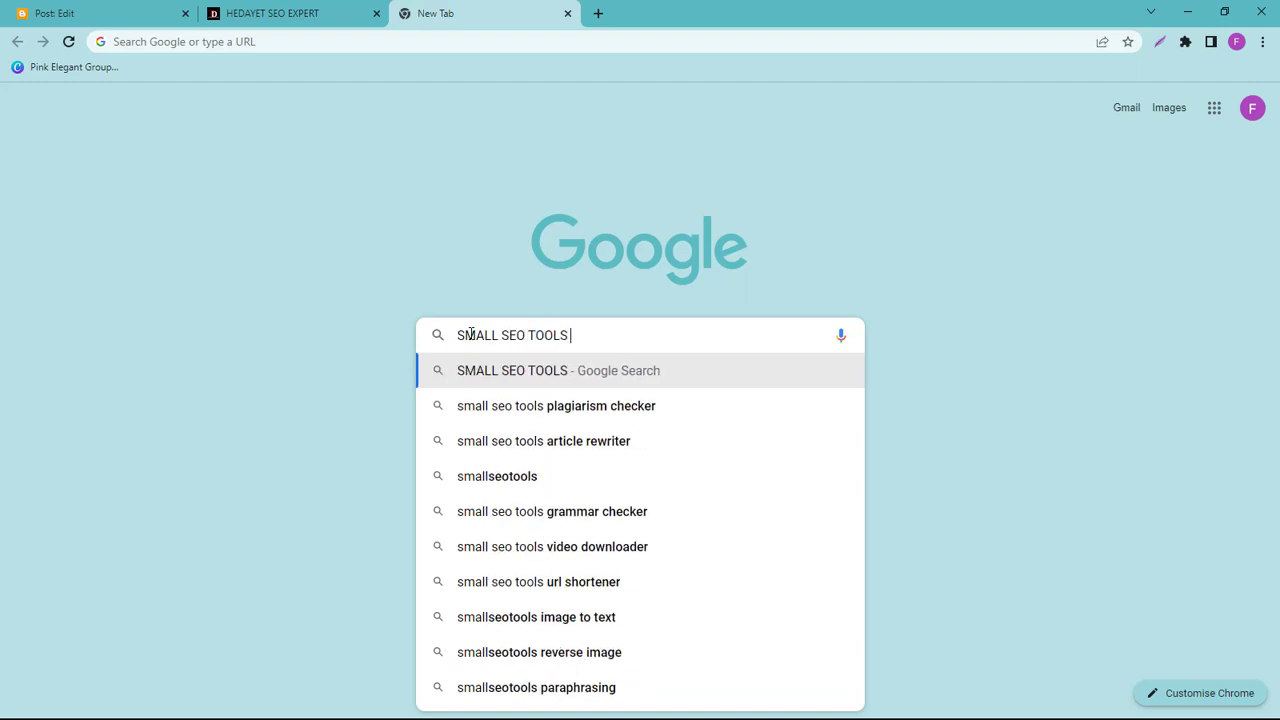
pyautogui.write('PL')
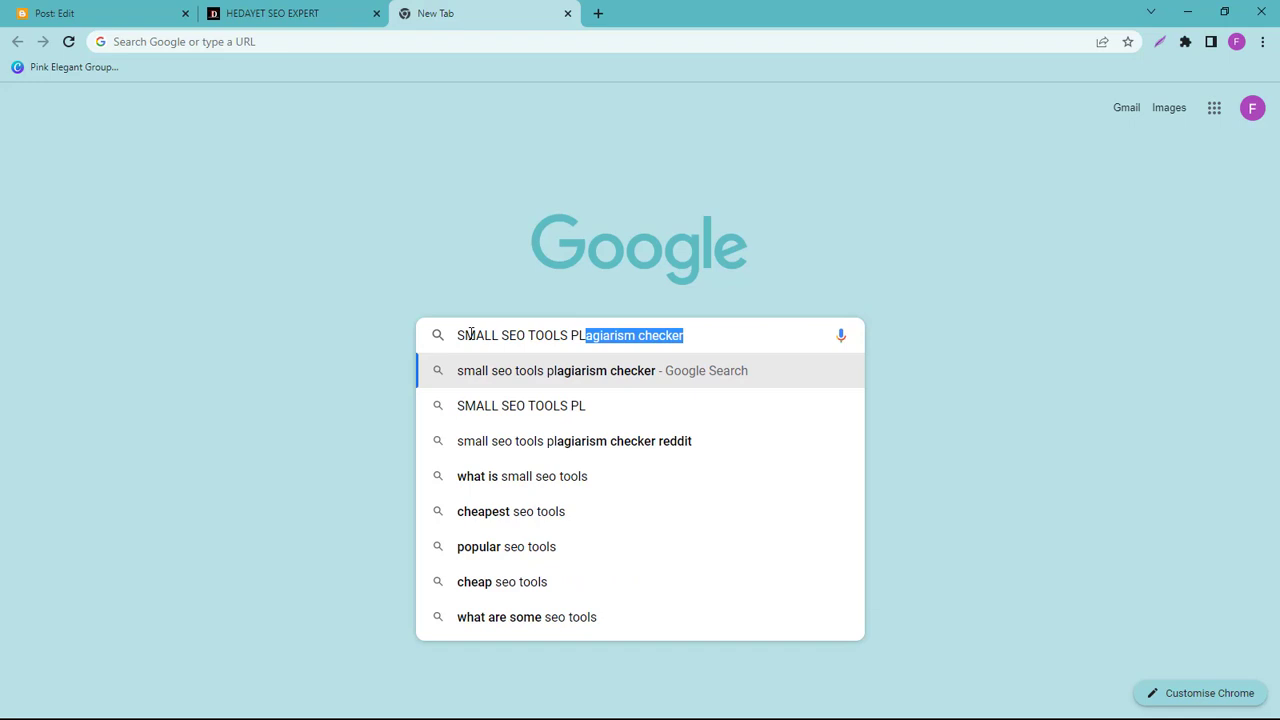
pyautogui.press('Return')
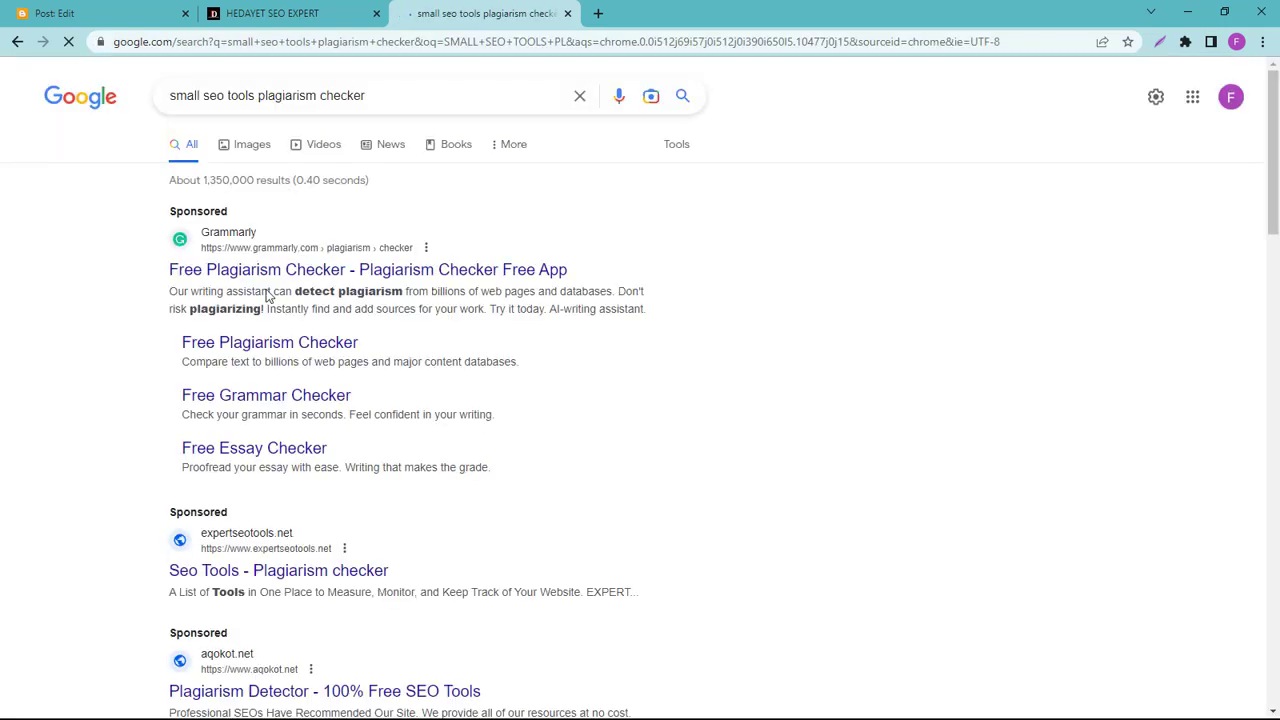
pyautogui.scroll(-4, 380, 434)
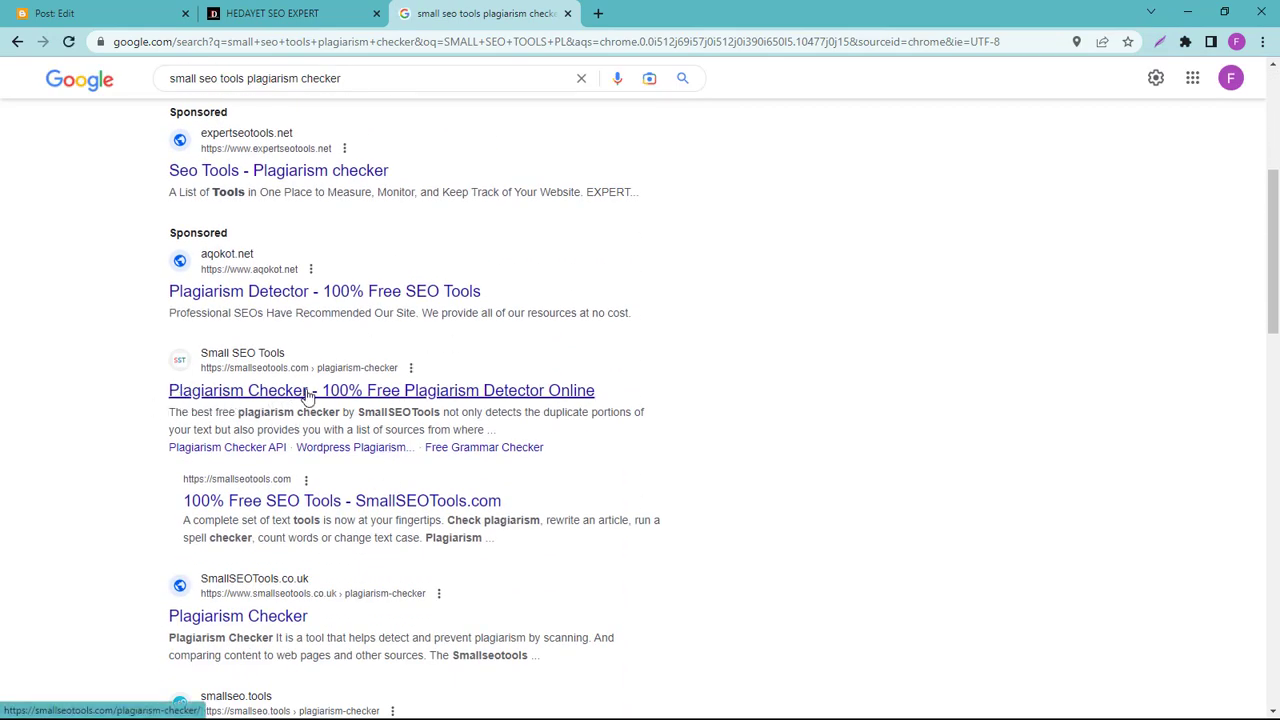
pyautogui.click(430, 396)
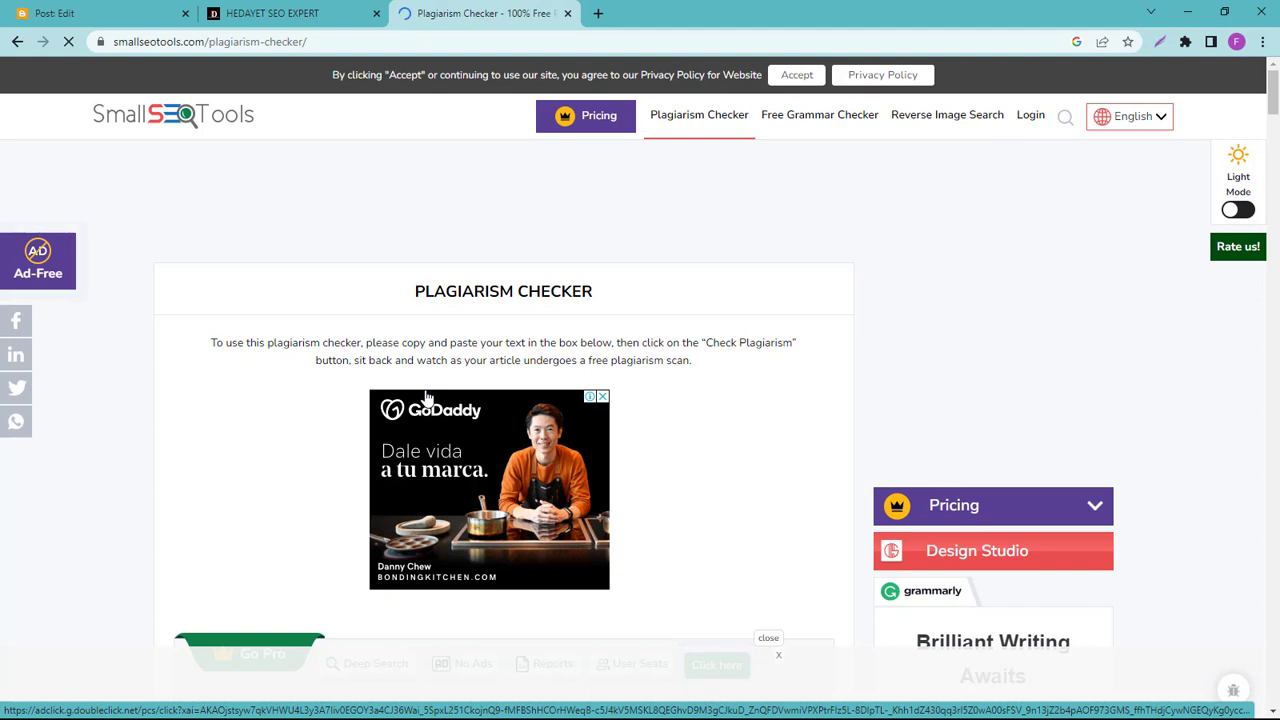
# - Copy the selected article text again in the Blogger post and paste it into the SmallSEOTools plagiarism checker's text box
pyautogui.click(300, 17)
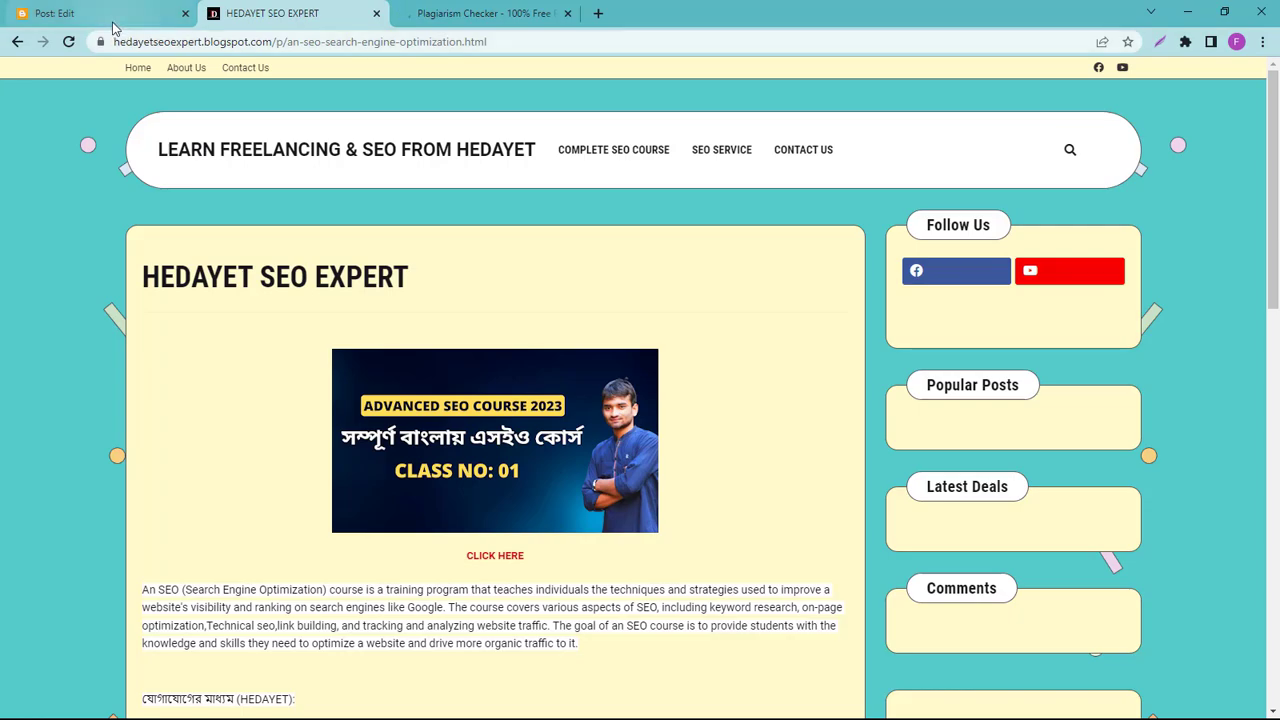
pyautogui.click(118, 15)
pyautogui.rightClick(312, 330)
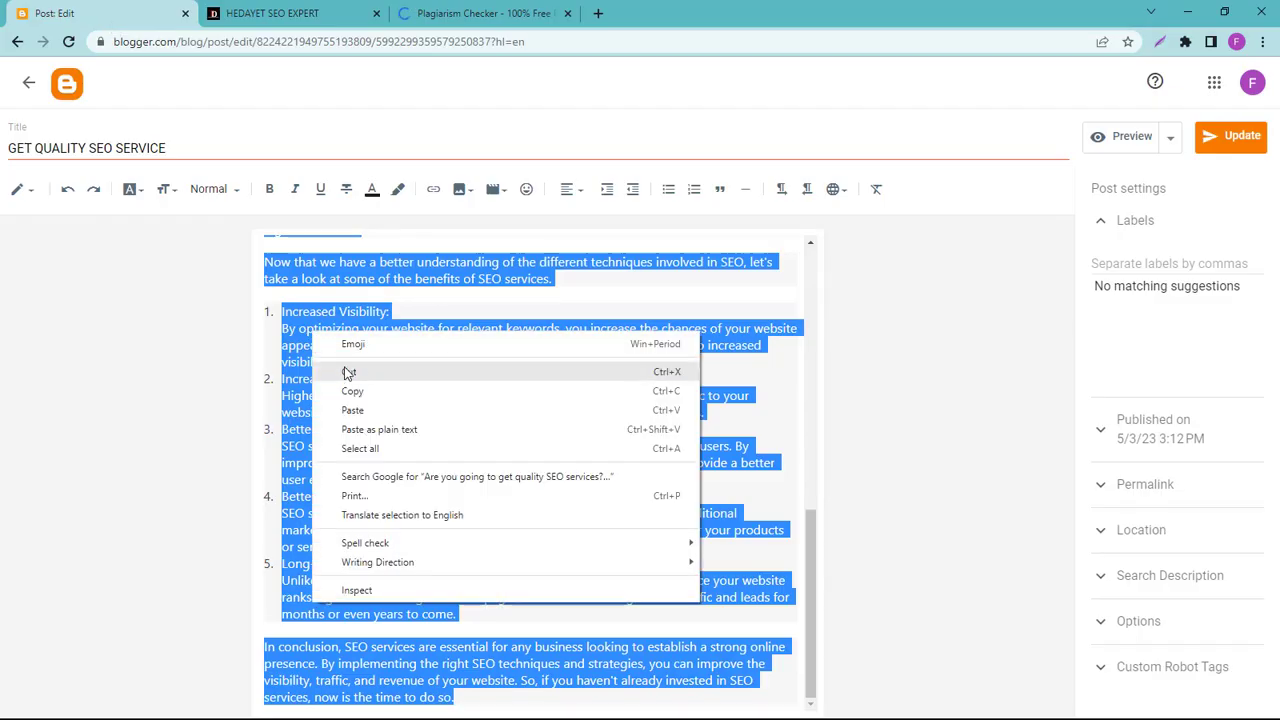
pyautogui.click(354, 389)
pyautogui.click(459, 13)
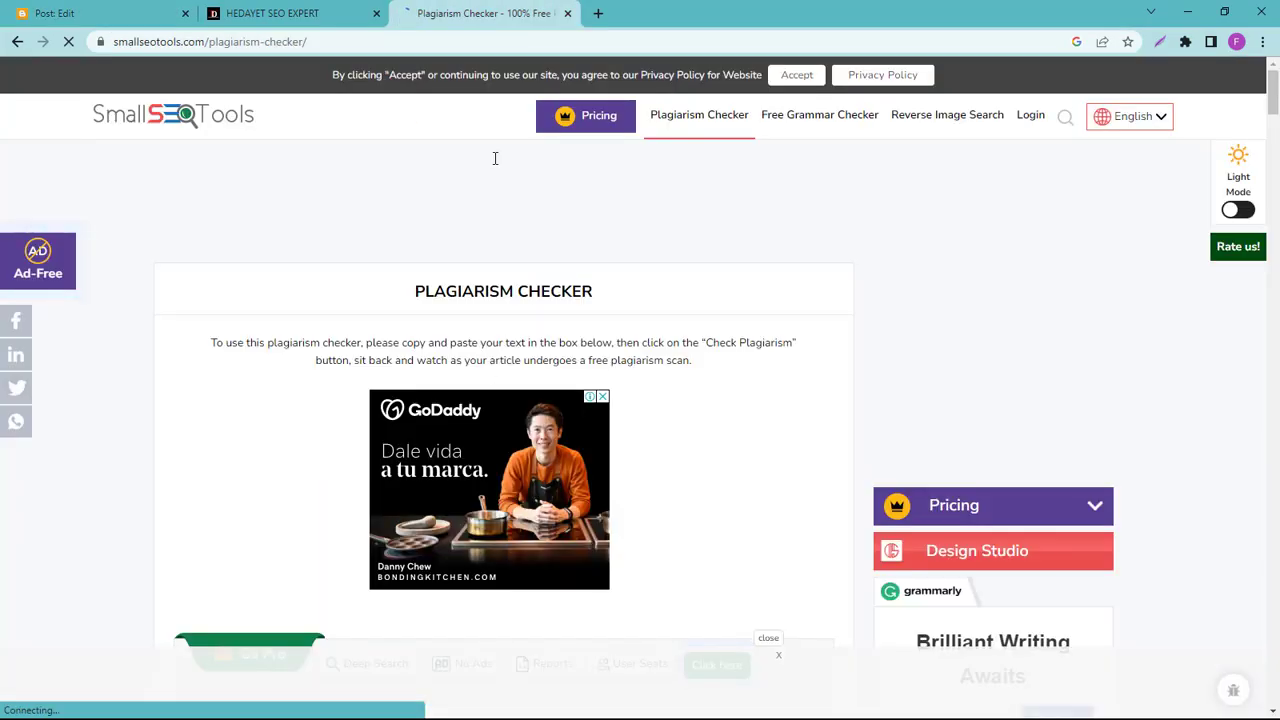
pyautogui.scroll(-2, 423, 171)
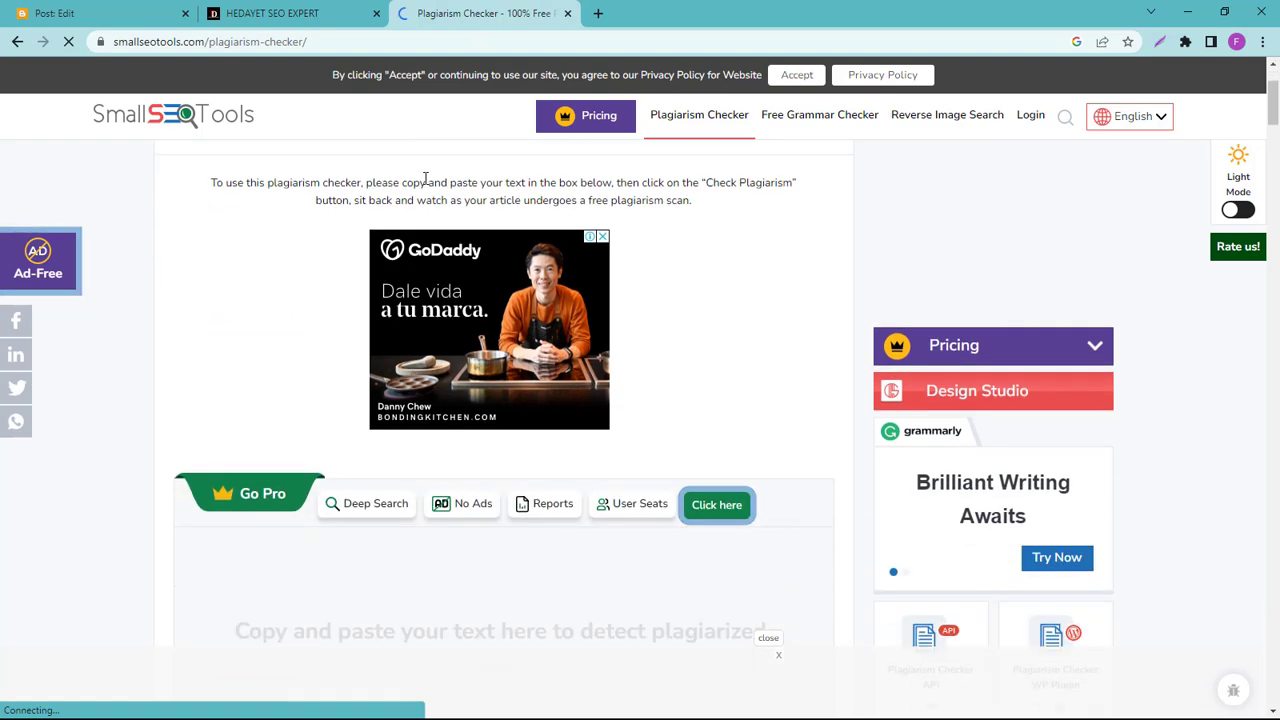
pyautogui.rightClick(347, 624)
pyautogui.click(424, 497)
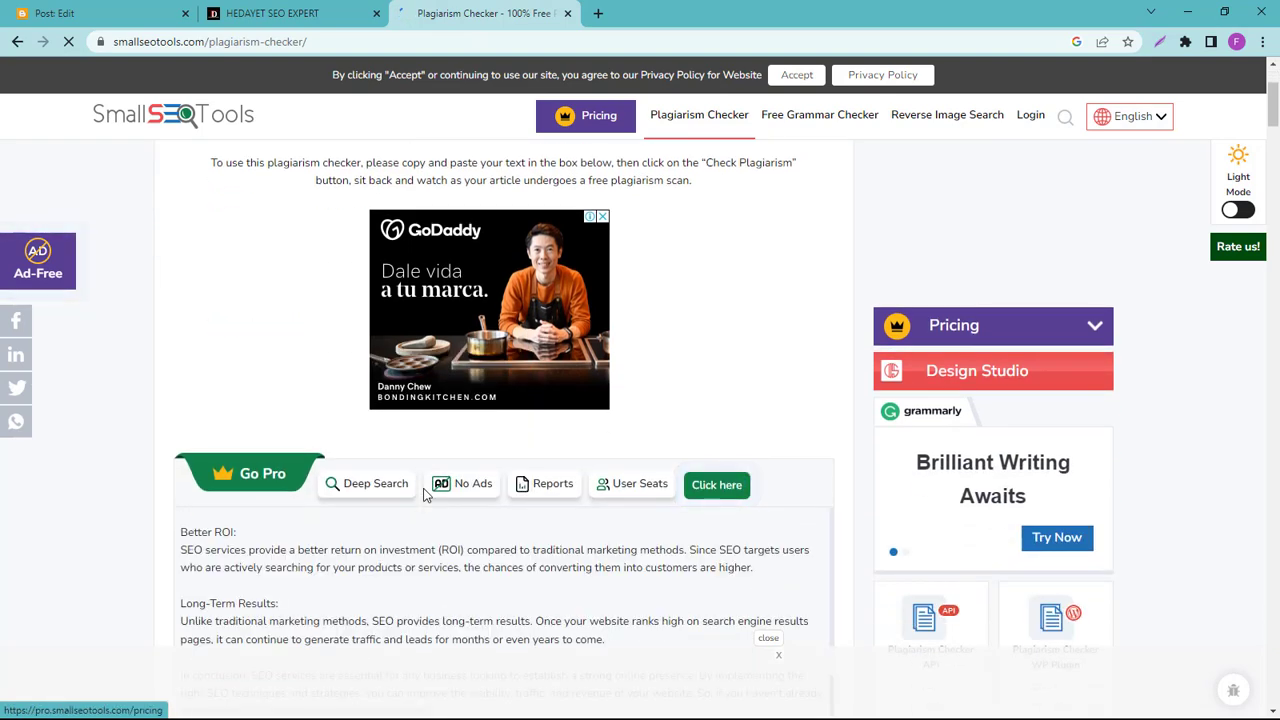
pyautogui.scroll(-4, 560, 590)
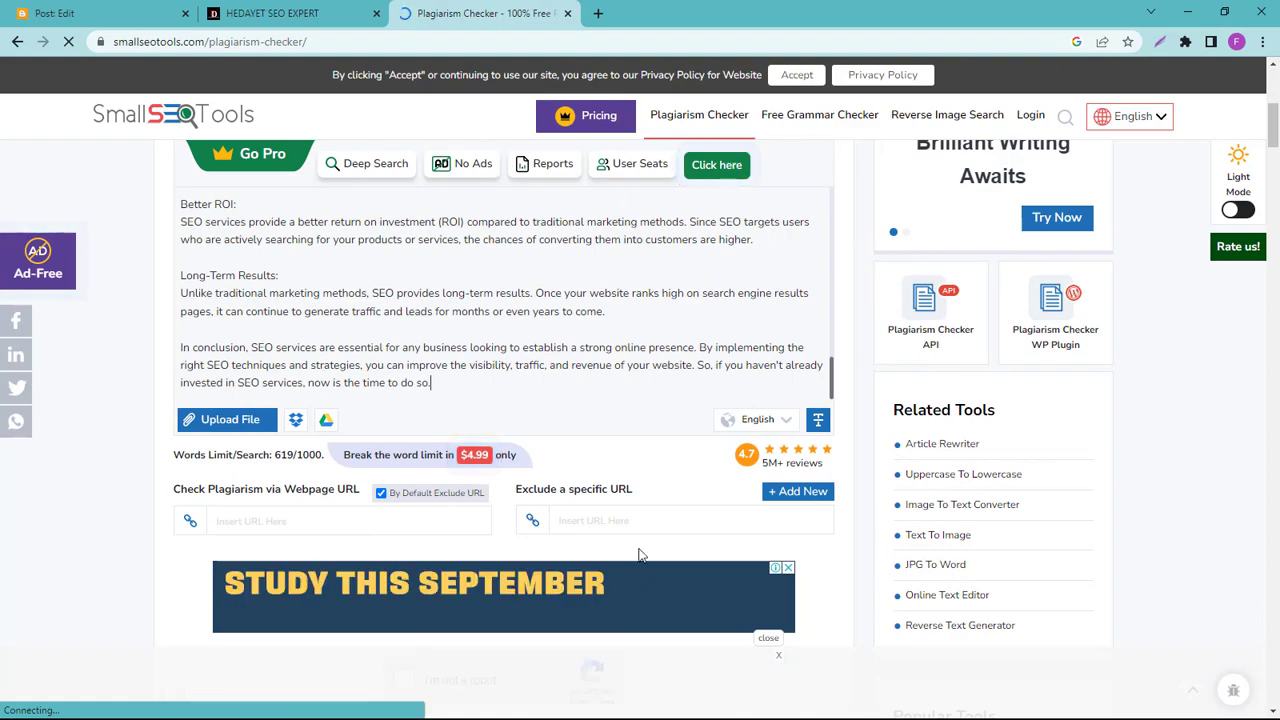
pyautogui.scroll(3, 363, 552)
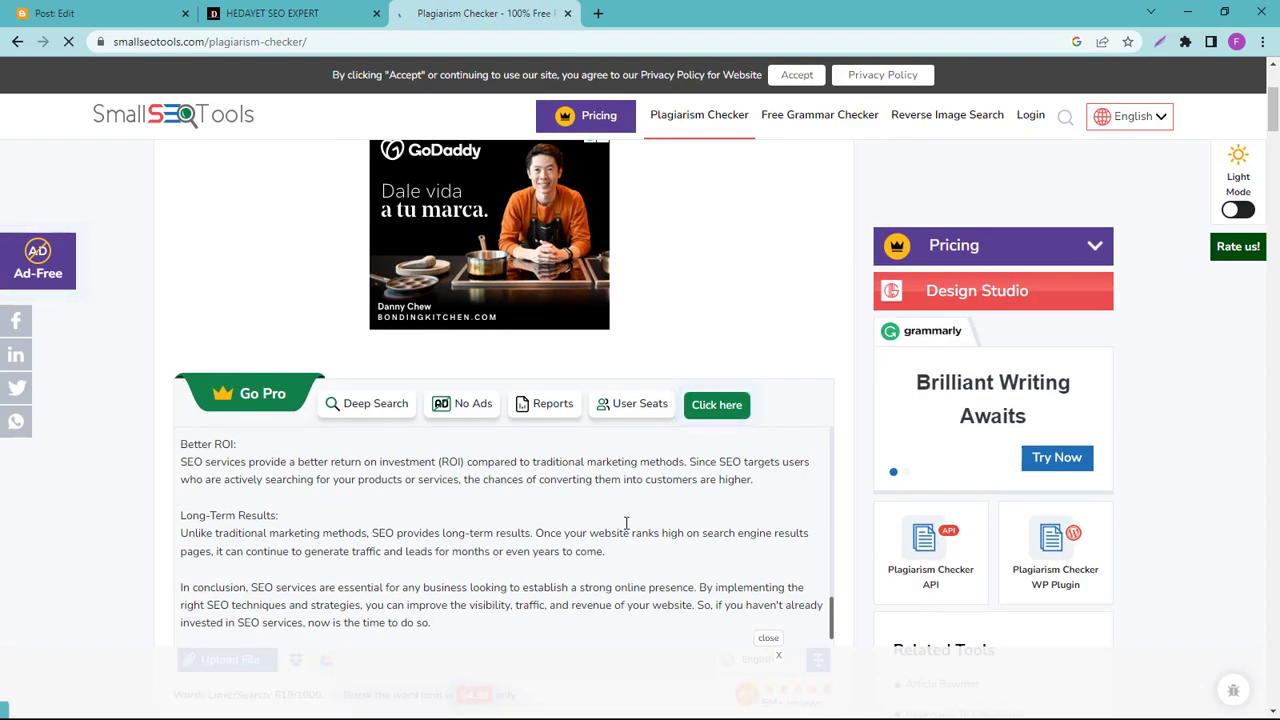
pyautogui.scroll(-4, 363, 552)
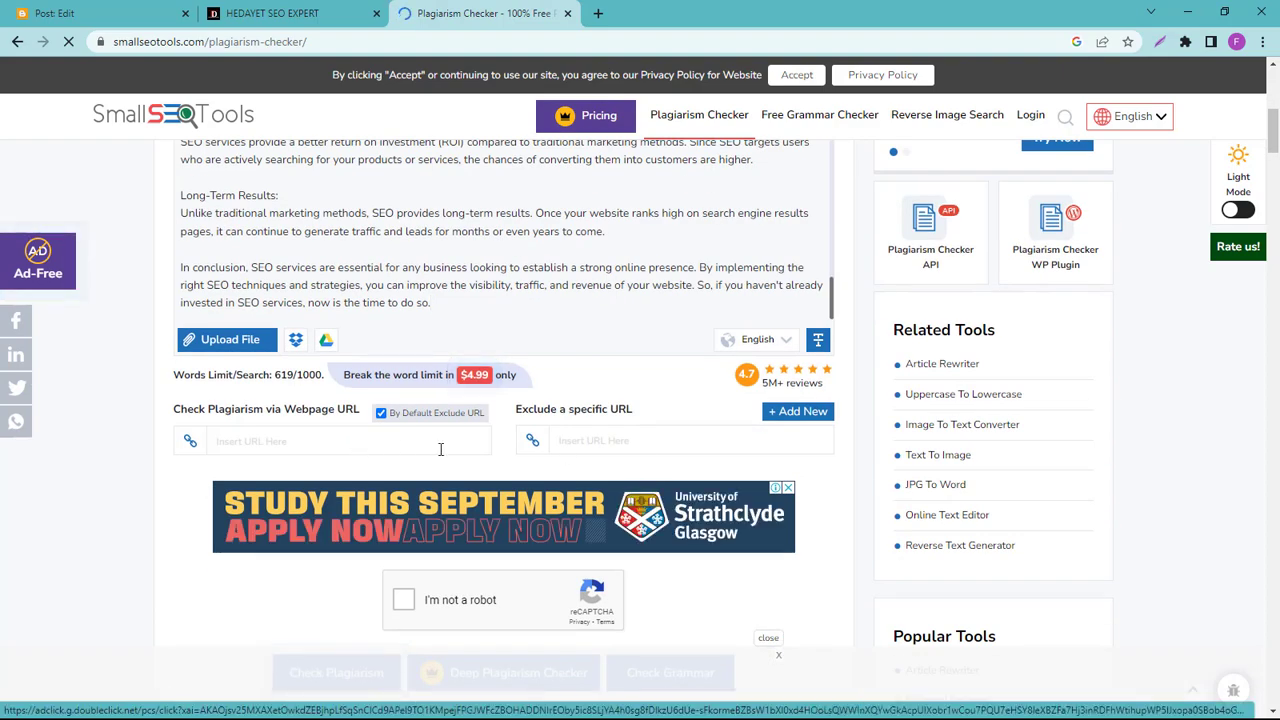
pyautogui.scroll(-8, 475, 458)
pyautogui.scroll(8, 477, 465)
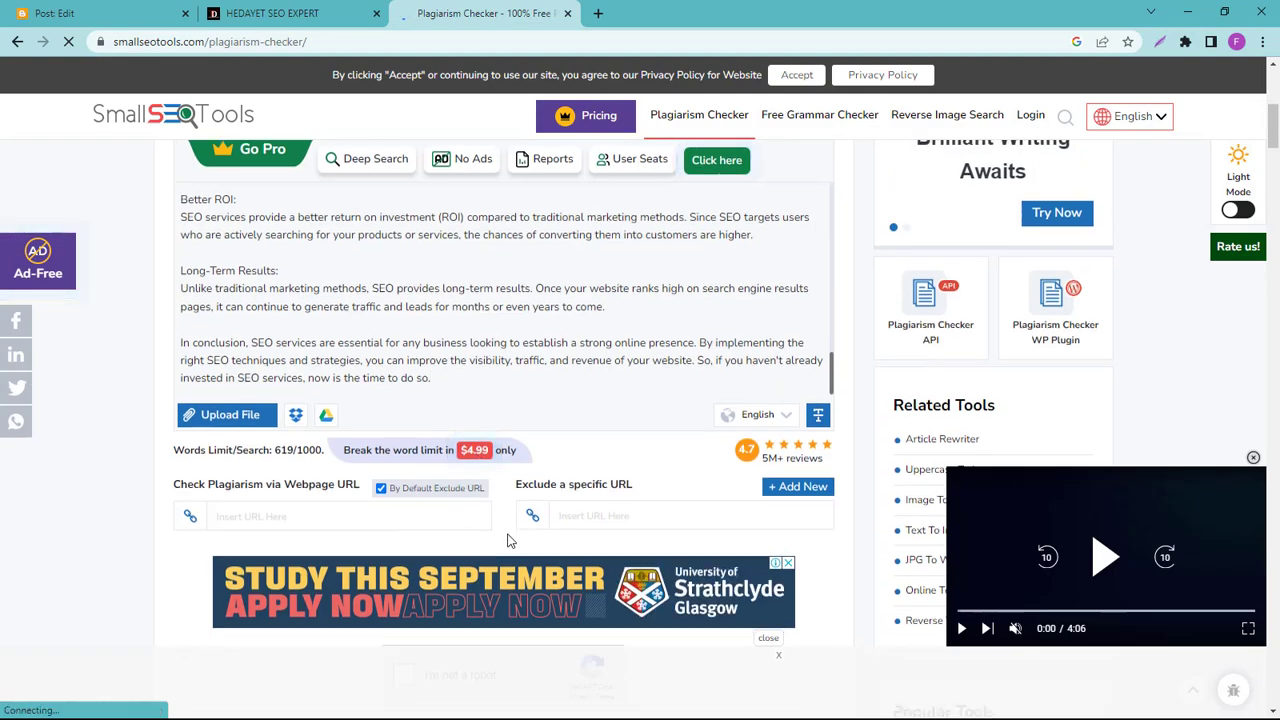
# - Complete the reCAPTCHA check, run the plagiarism check on the pasted article, and allow the site's notifications
pyautogui.scroll(-3, 477, 465)
pyautogui.click(401, 360)
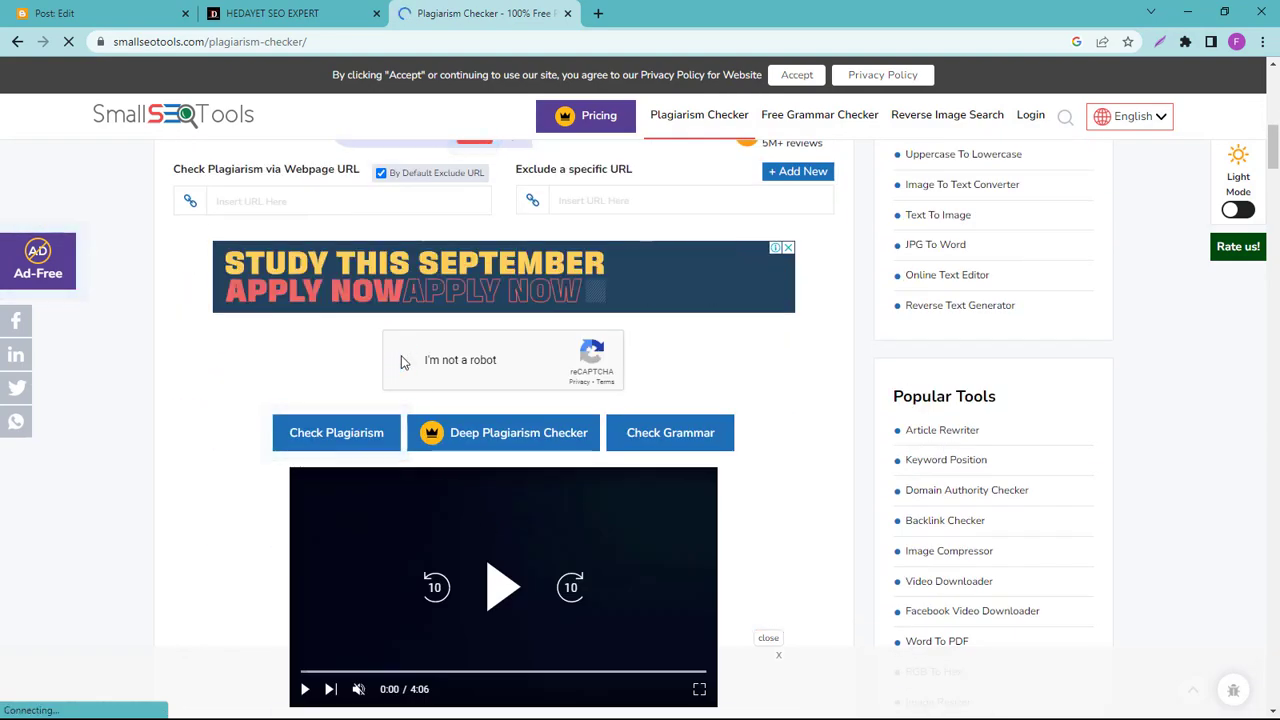
pyautogui.click(338, 446)
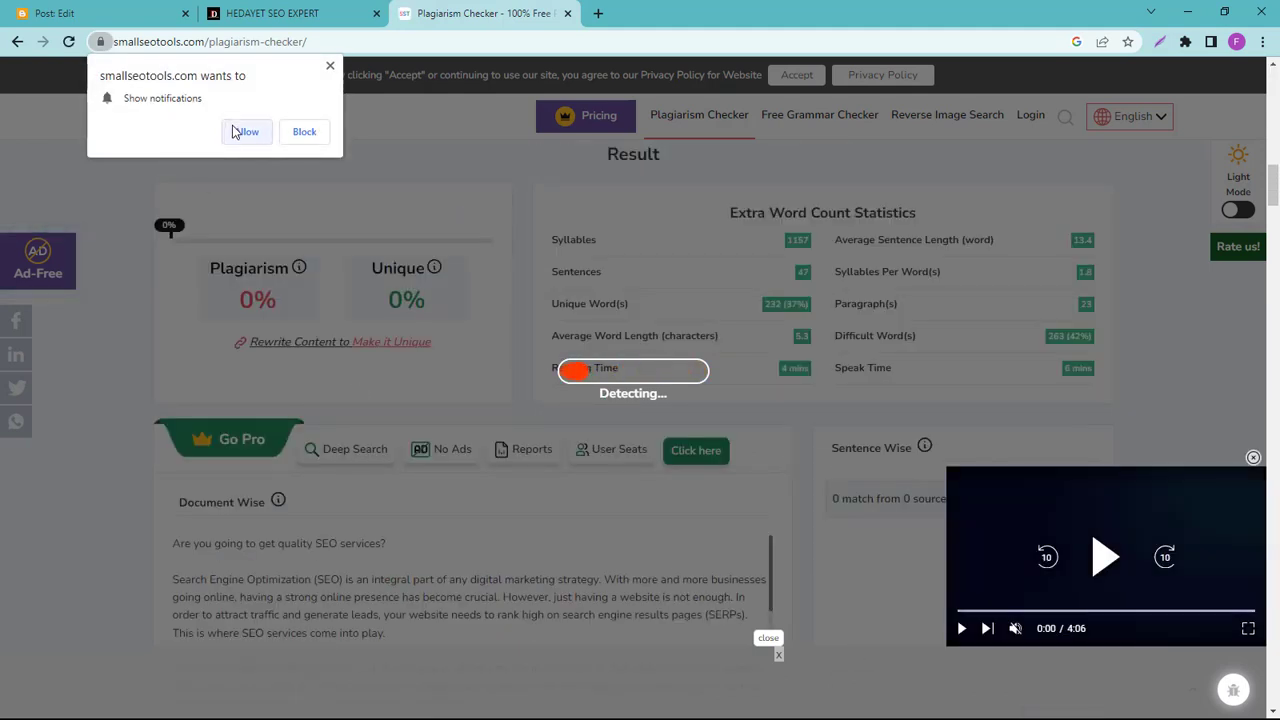
pyautogui.click(246, 130)
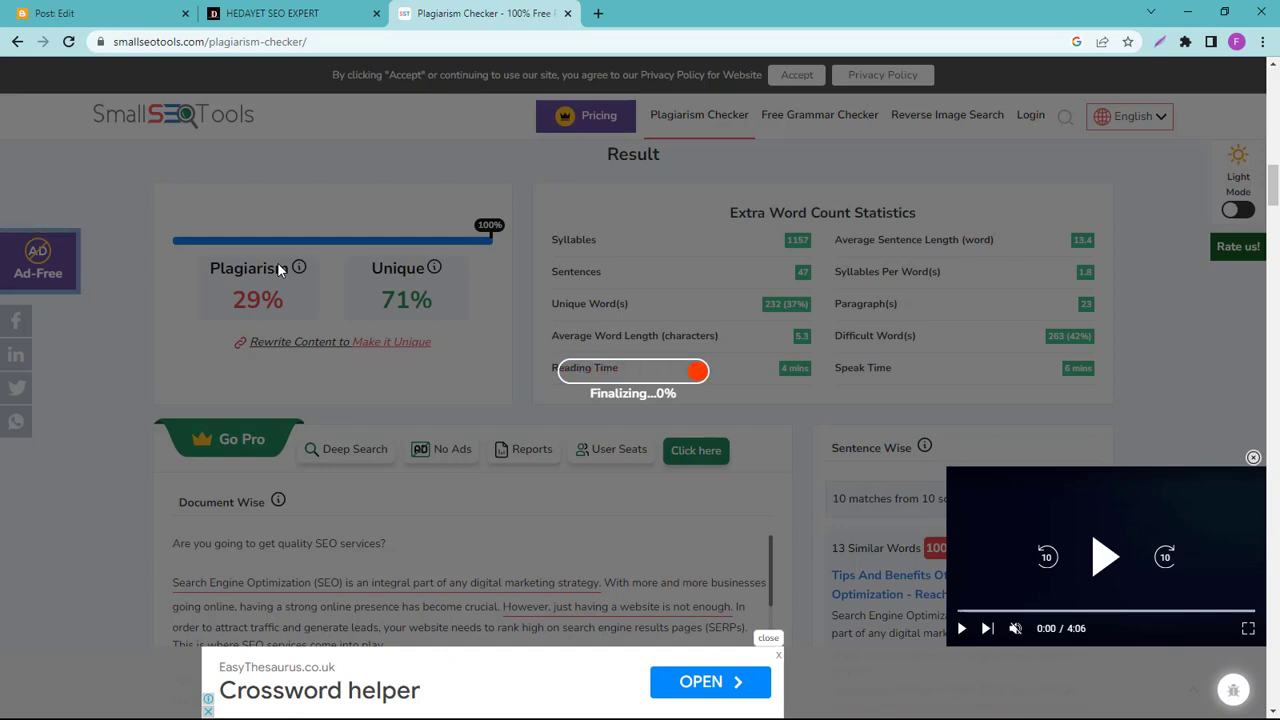
# - Review the plagiarism and unique percentages and the sentences marked as matches in the checked article
pyautogui.scroll(-1, 277, 262)
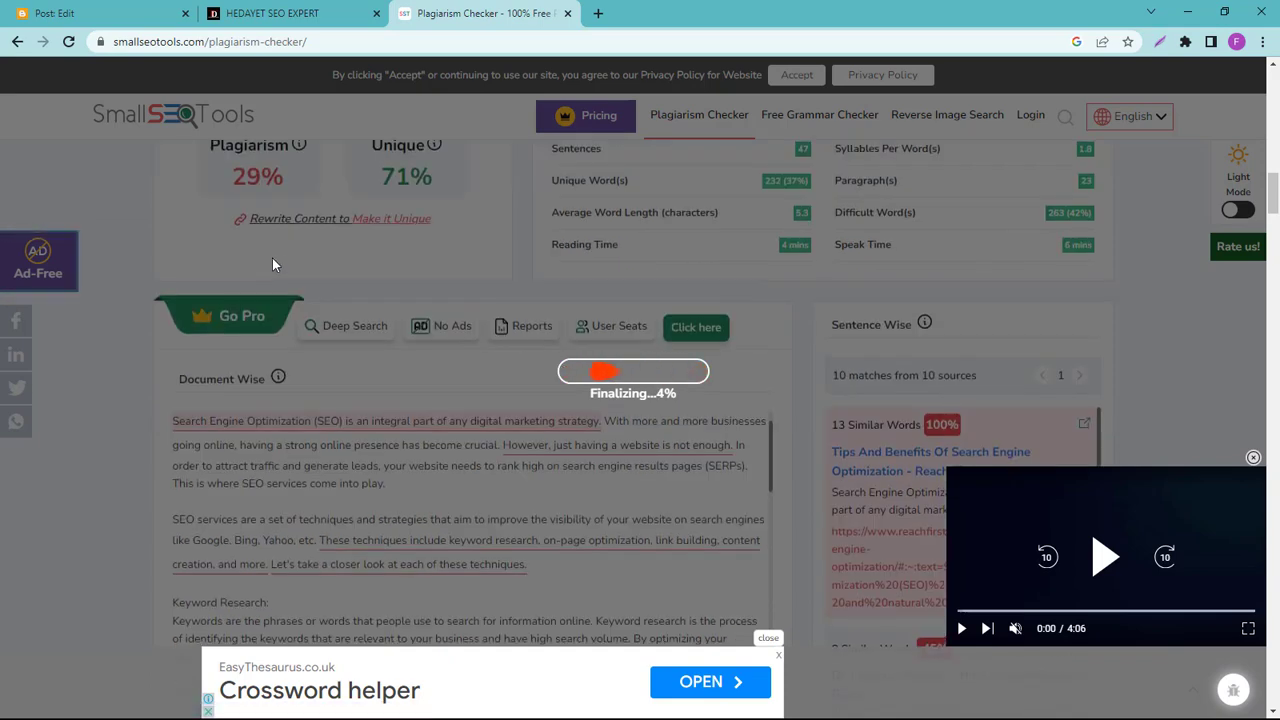
pyautogui.scroll(1, 612, 620)
pyautogui.scroll(-1, 612, 620)
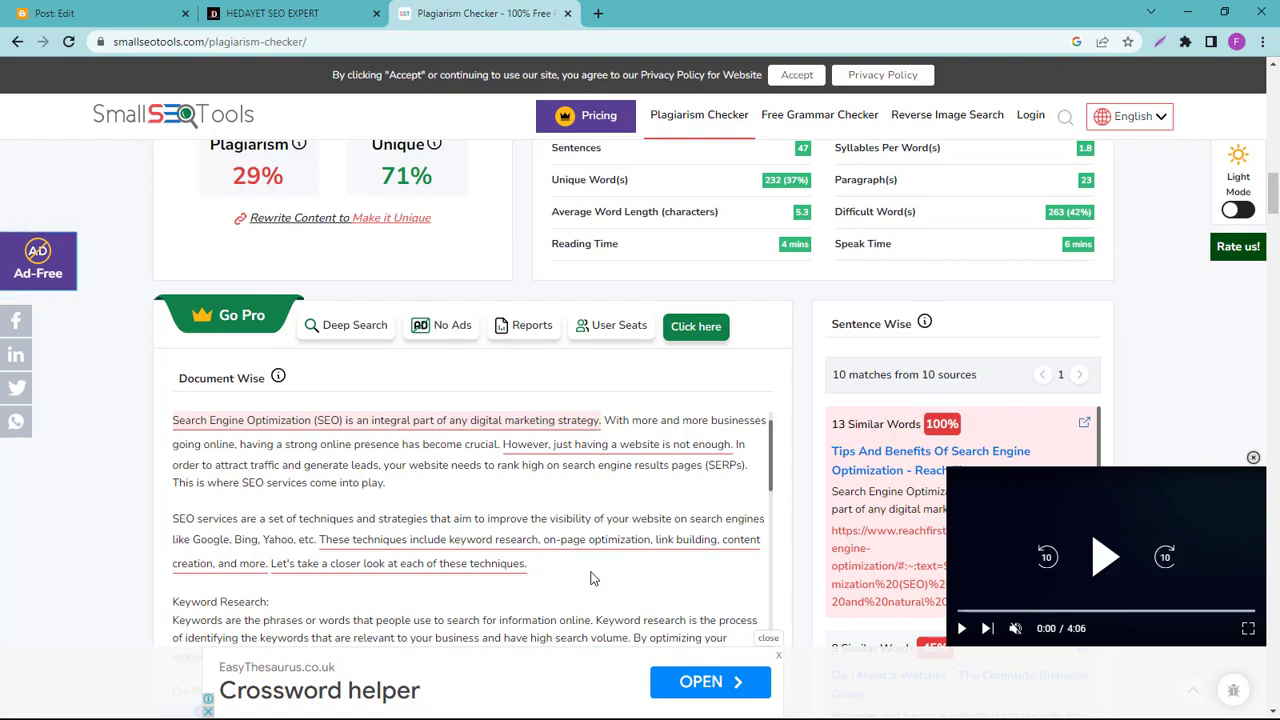
pyautogui.scroll(-10, 590, 575)
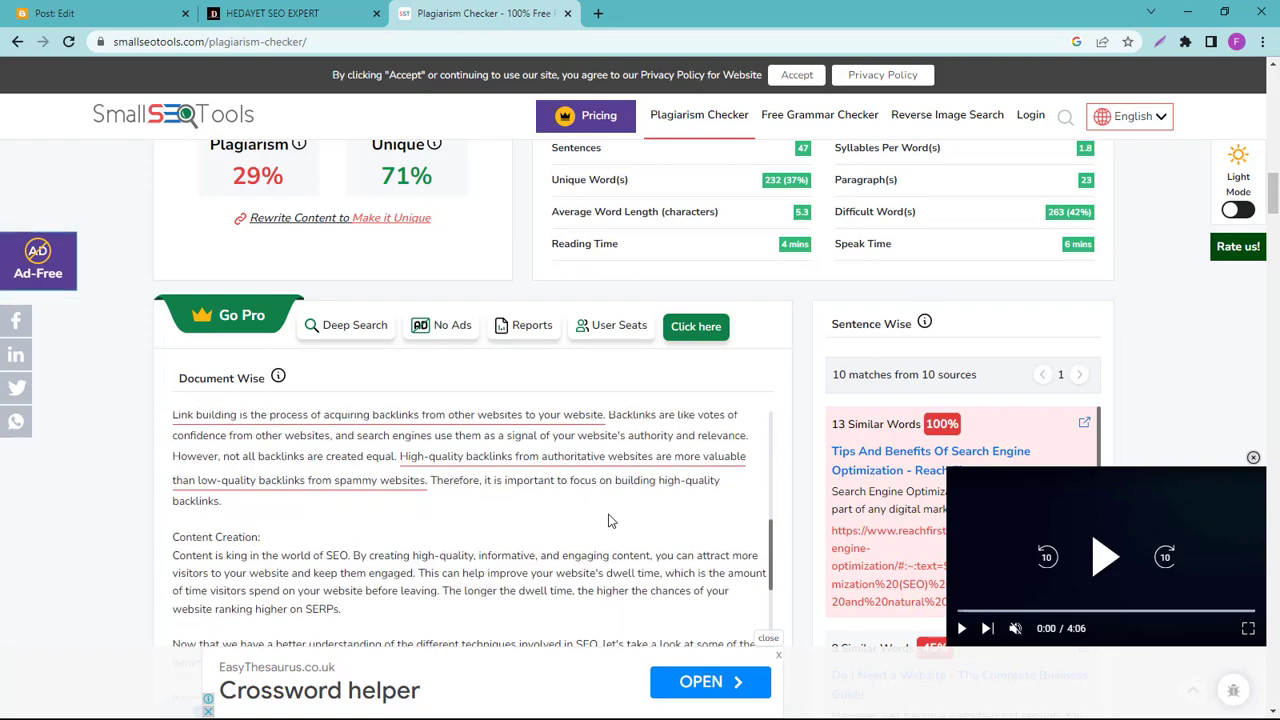
pyautogui.scroll(15, 590, 547)
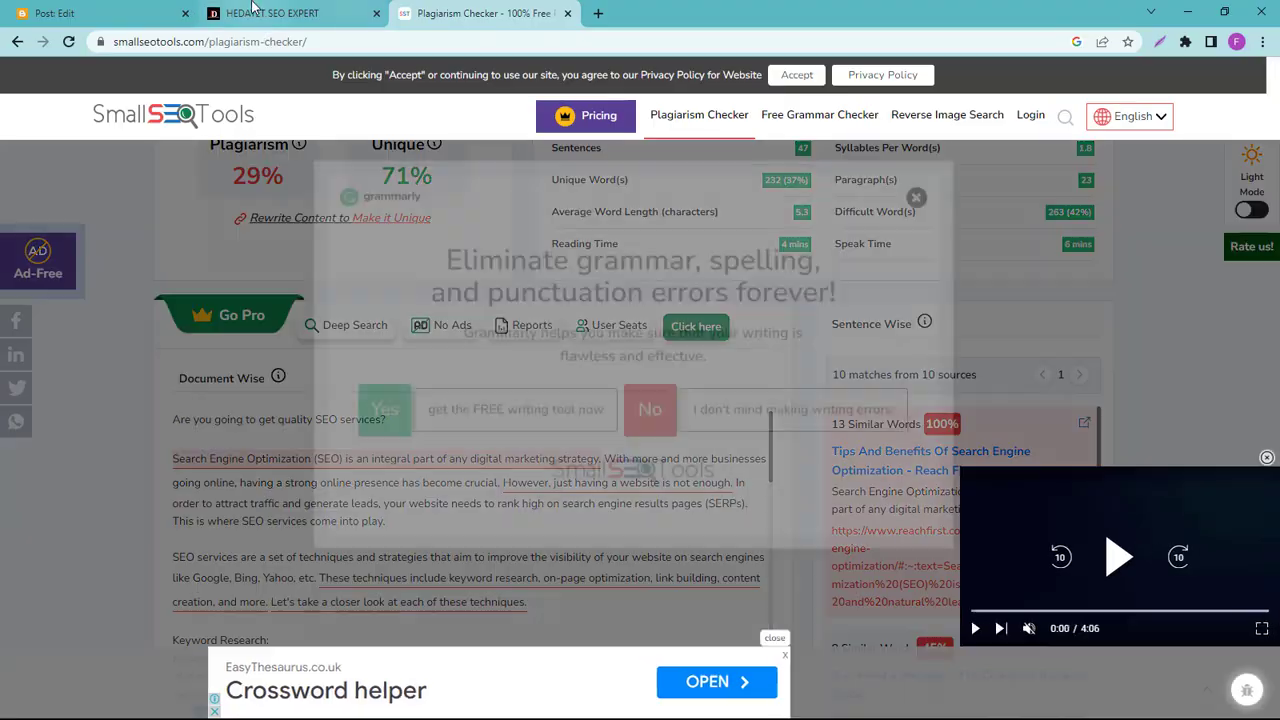
# - Return to the Blogger post editor and clear the text selection at the beginning of the article
pyautogui.click(270, 13)
pyautogui.scroll(-2, 495, 600)
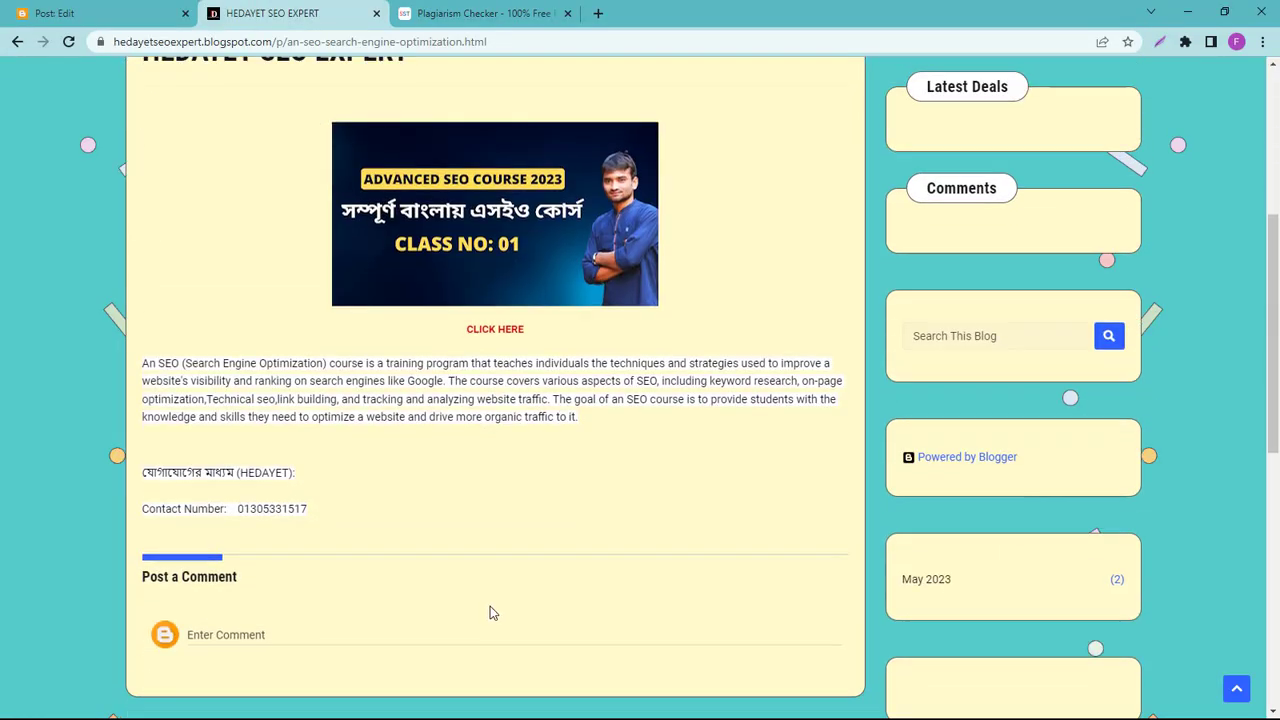
pyautogui.hotkey('ctrl', 'shift', 'Tab')
pyautogui.scroll(10, 392, 440)
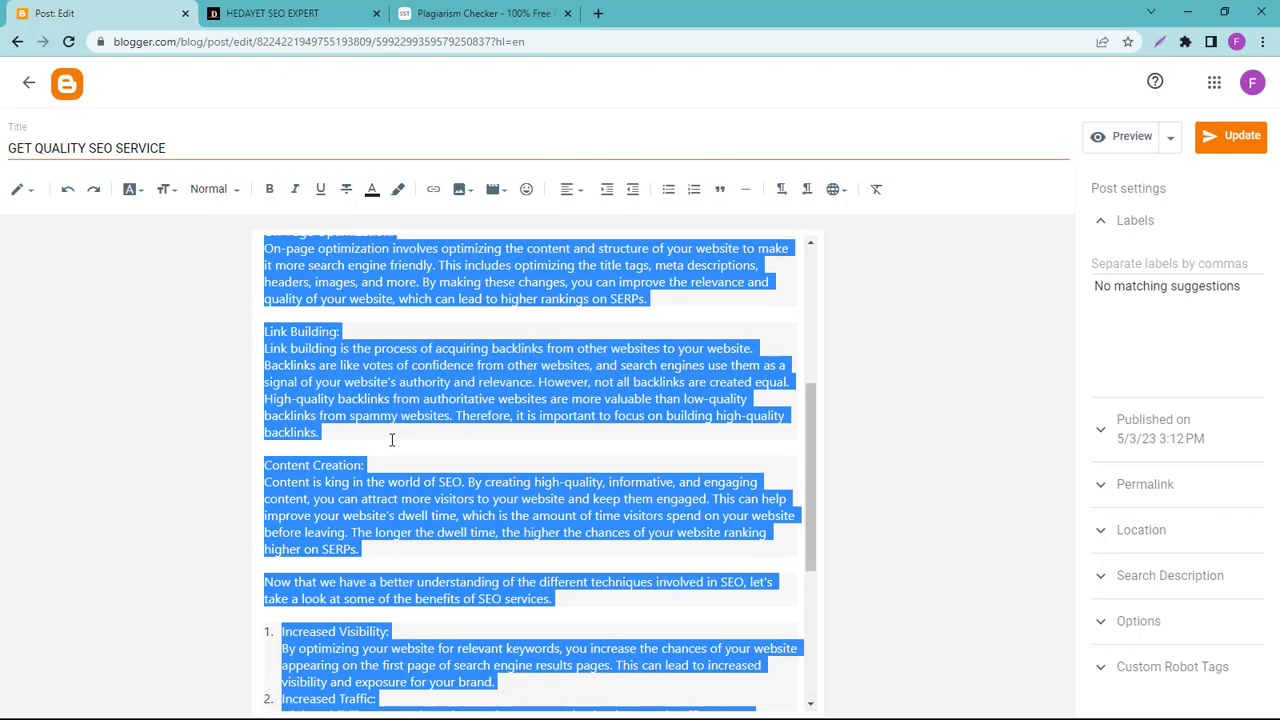
pyautogui.click(470, 370)
pyautogui.scroll(1, 468, 385)
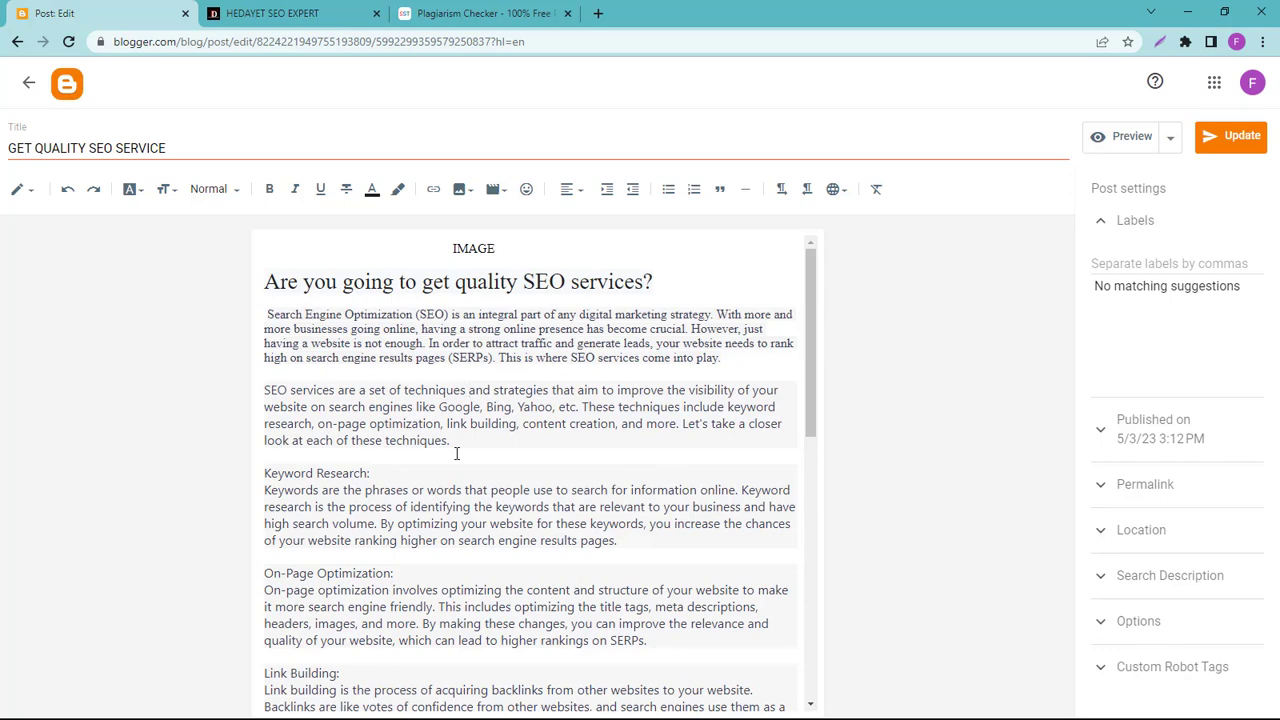
# - Capture the post editor's title and article area with Lightshot and mark the title with a red rectangle and an arrow
pyautogui.click(1160, 42)
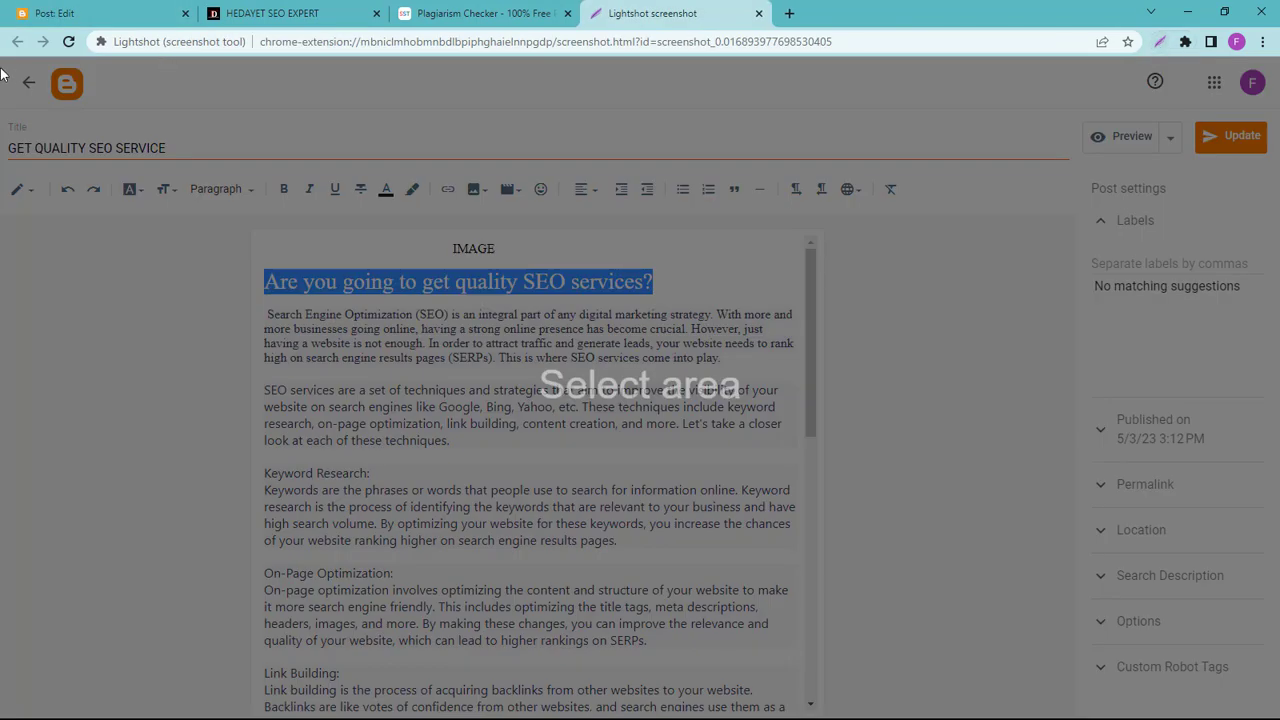
pyautogui.moveTo(1, 68); pyautogui.dragTo(826, 606)
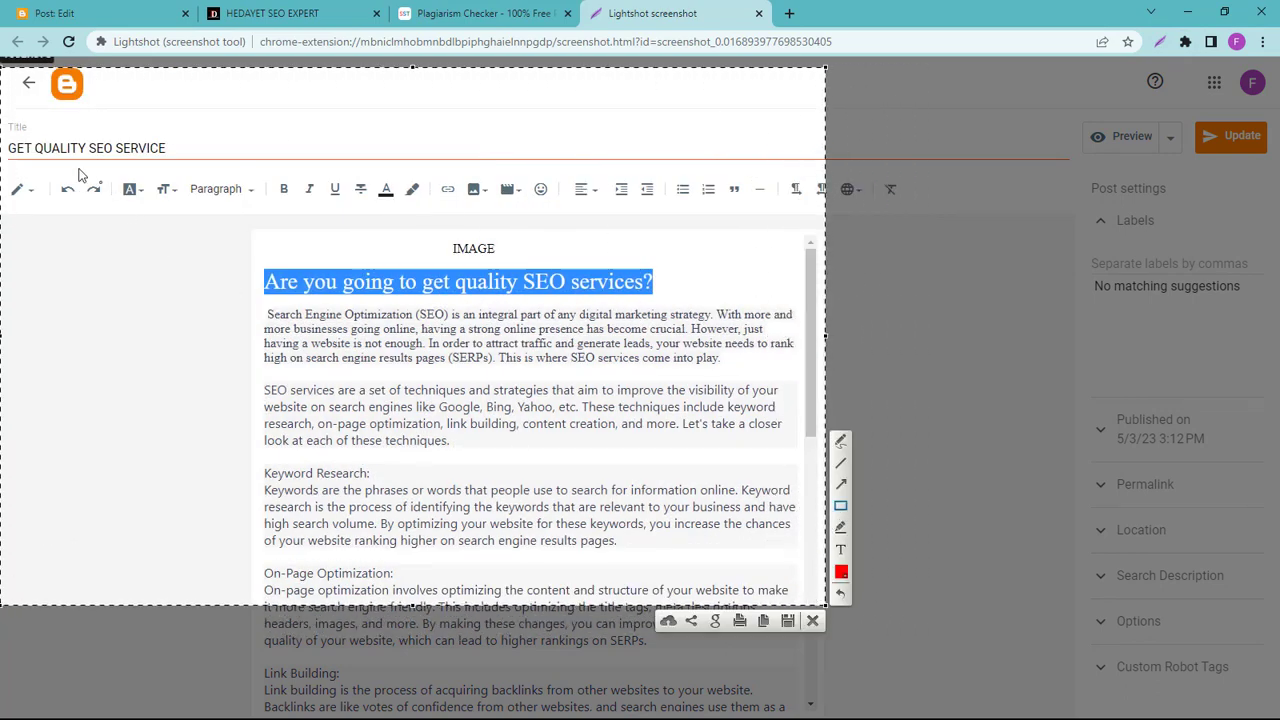
pyautogui.moveTo(2, 112); pyautogui.dragTo(184, 193)
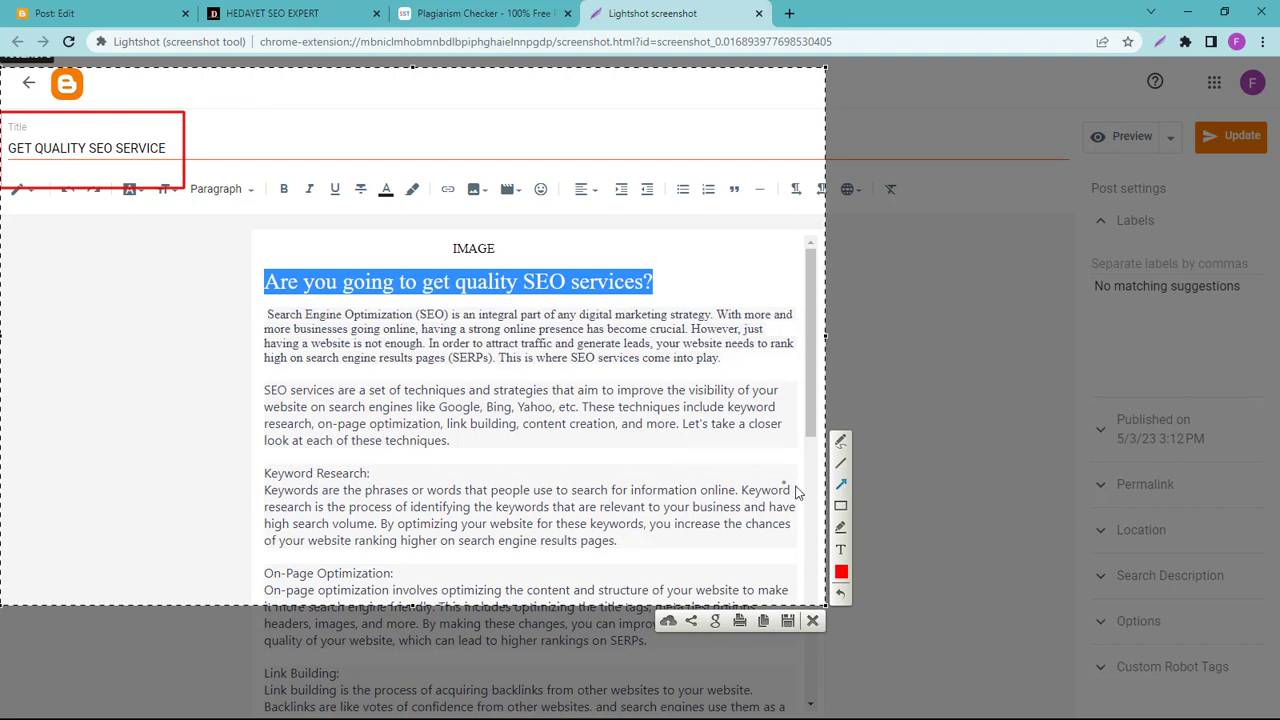
pyautogui.moveTo(158, 158); pyautogui.dragTo(254, 159)
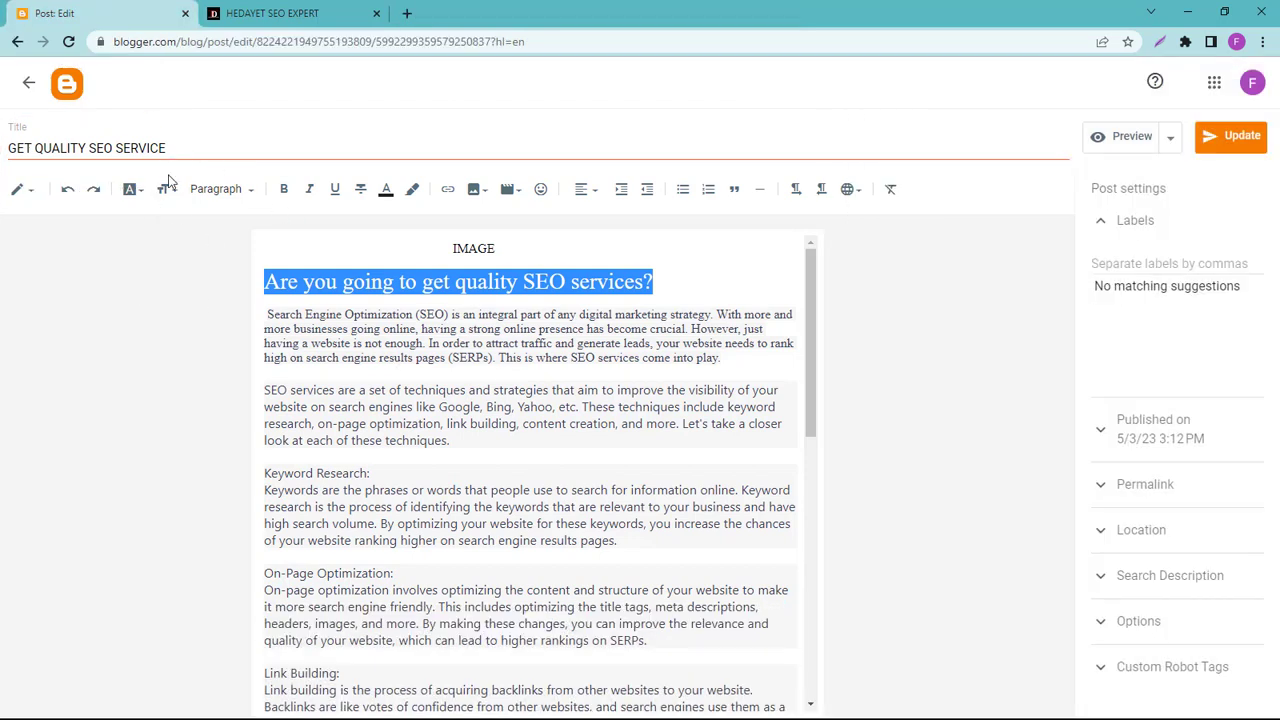
# - Examine the keyword "SEO SERVICE" in the post title by highlighting it
pyautogui.moveTo(172, 148); pyautogui.dragTo(3, 152)
pyautogui.click(106, 150)
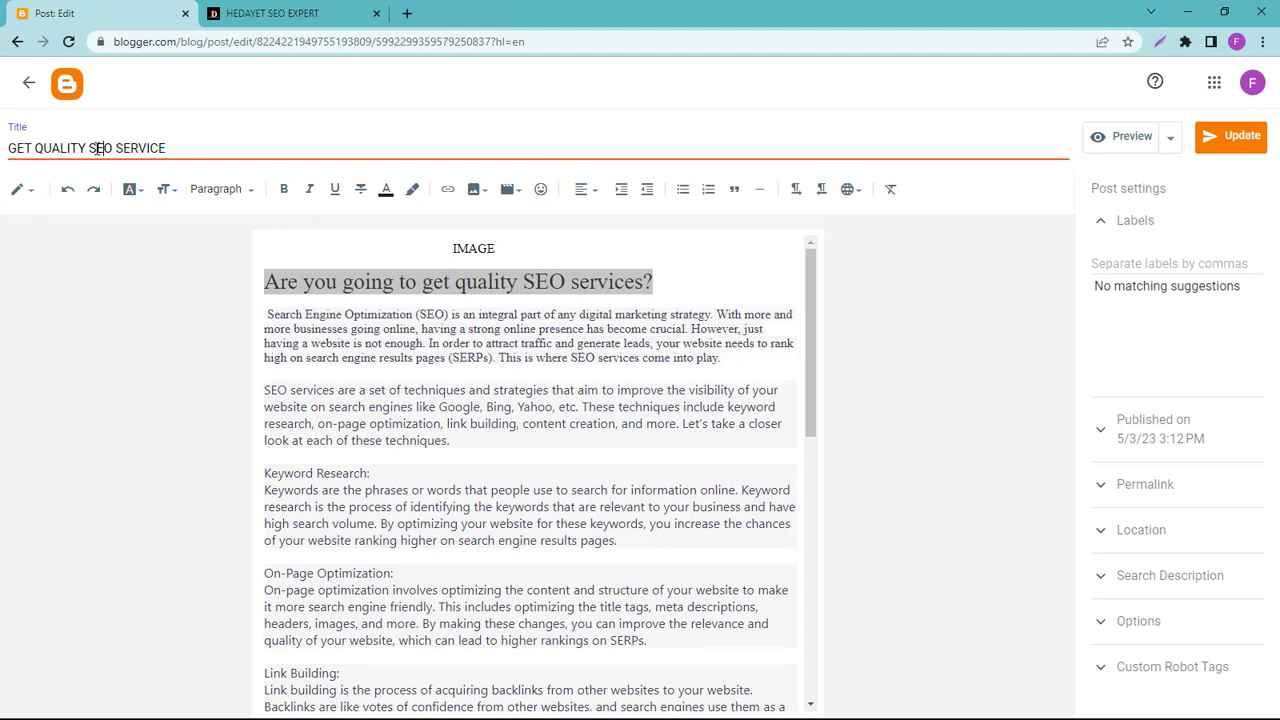
pyautogui.moveTo(89, 148); pyautogui.dragTo(171, 153)
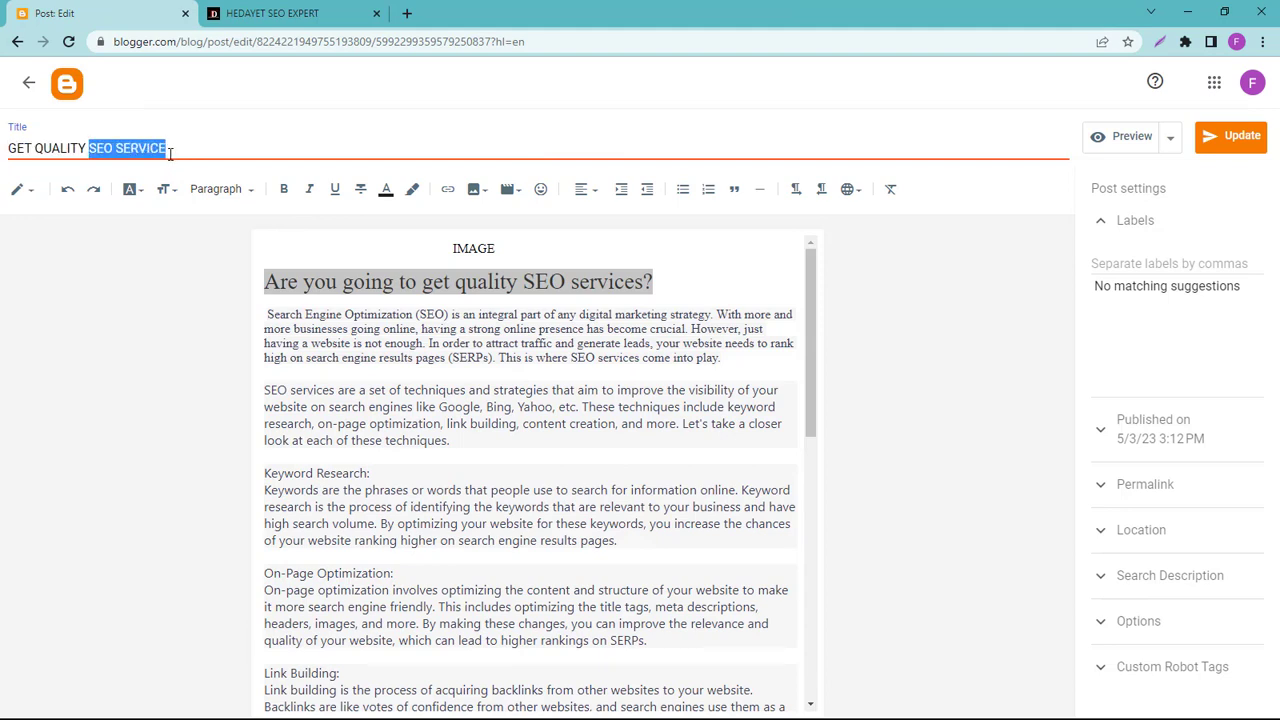
pyautogui.click(106, 150)
pyautogui.moveTo(89, 148); pyautogui.dragTo(172, 154)
pyautogui.click(168, 152)
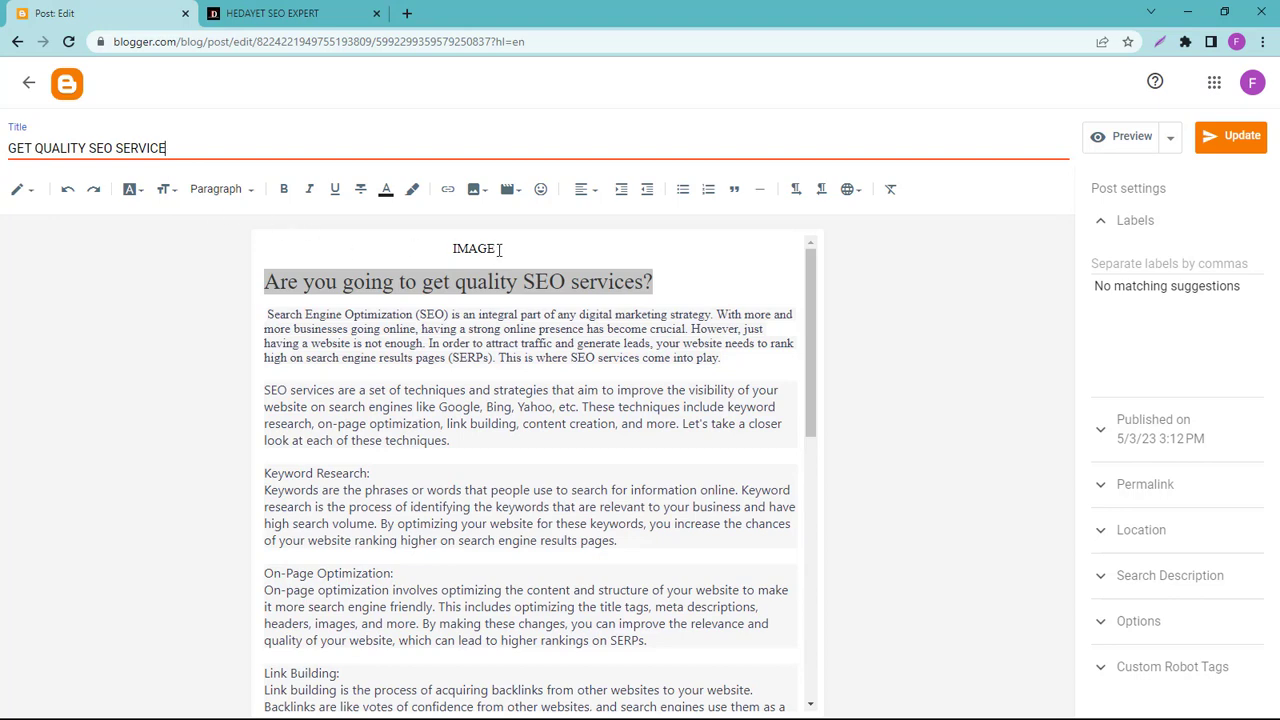
# - Replace the IMAGE placeholder above the article heading with the "Yellow Web Design &..." picture uploaded from the Downloads folder
pyautogui.moveTo(498, 250); pyautogui.dragTo(452, 250)
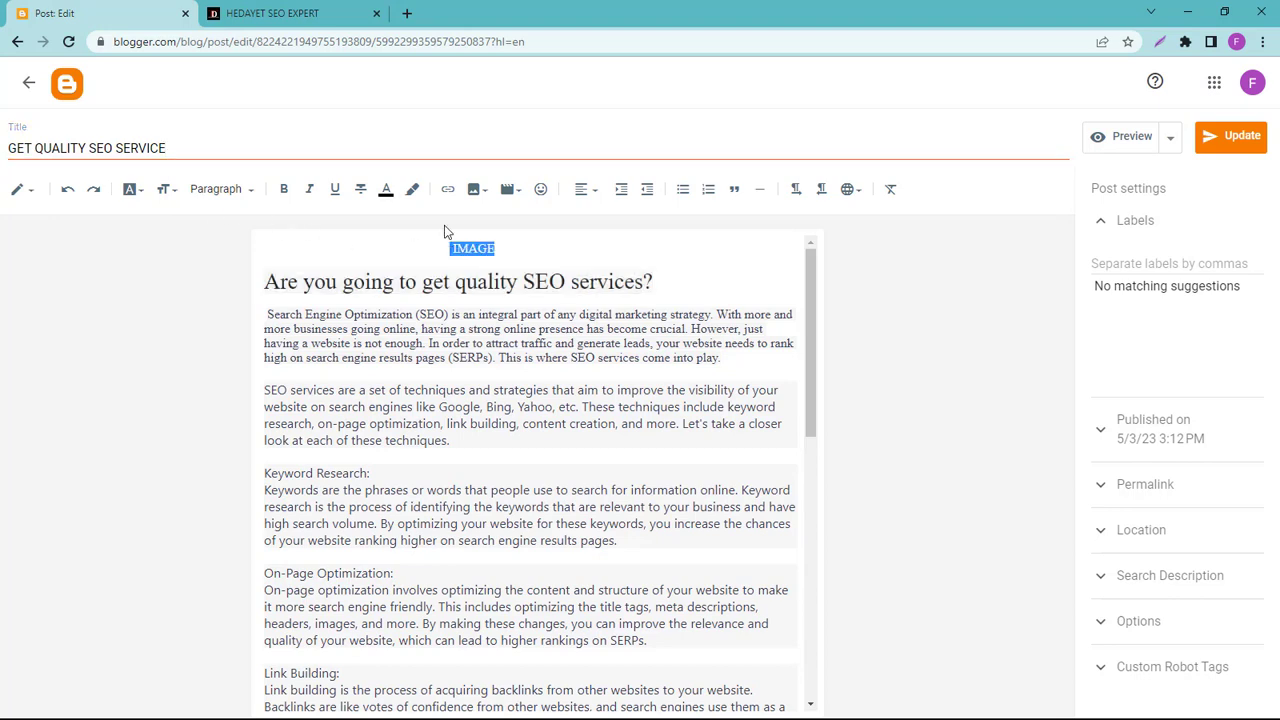
pyautogui.press('BackSpace')
pyautogui.click(478, 195)
pyautogui.click(520, 236)
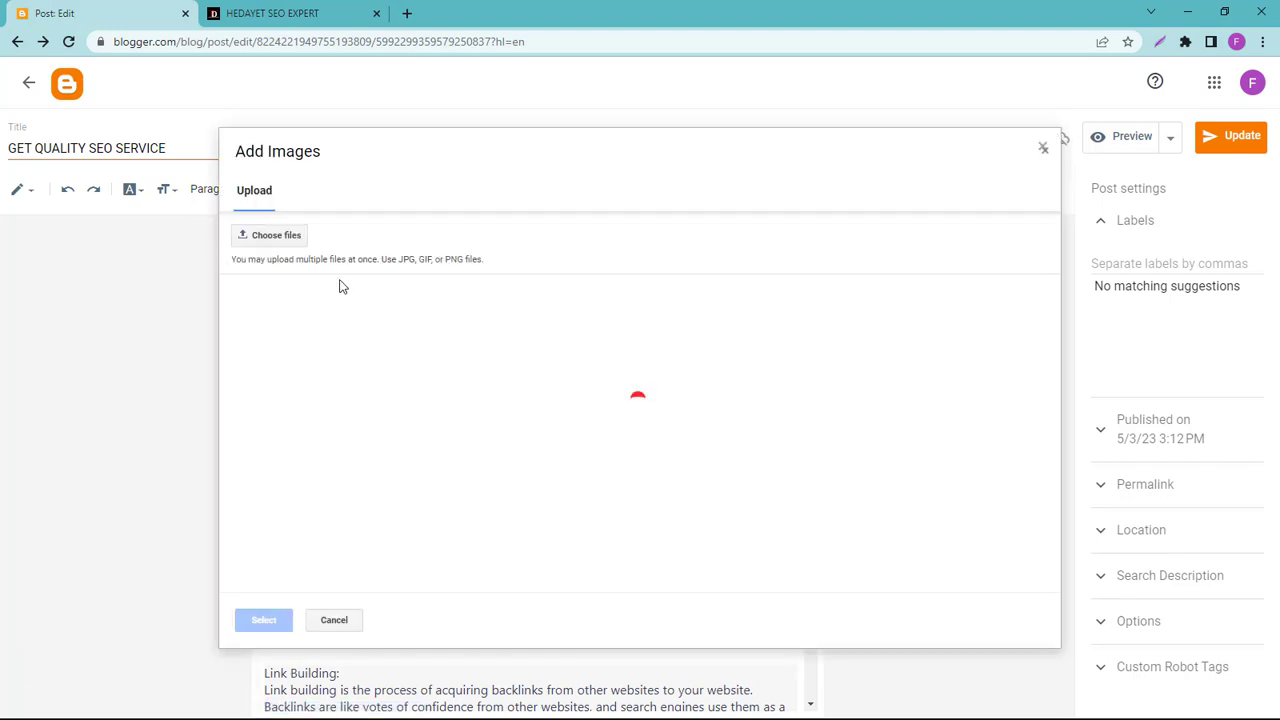
pyautogui.click(282, 243)
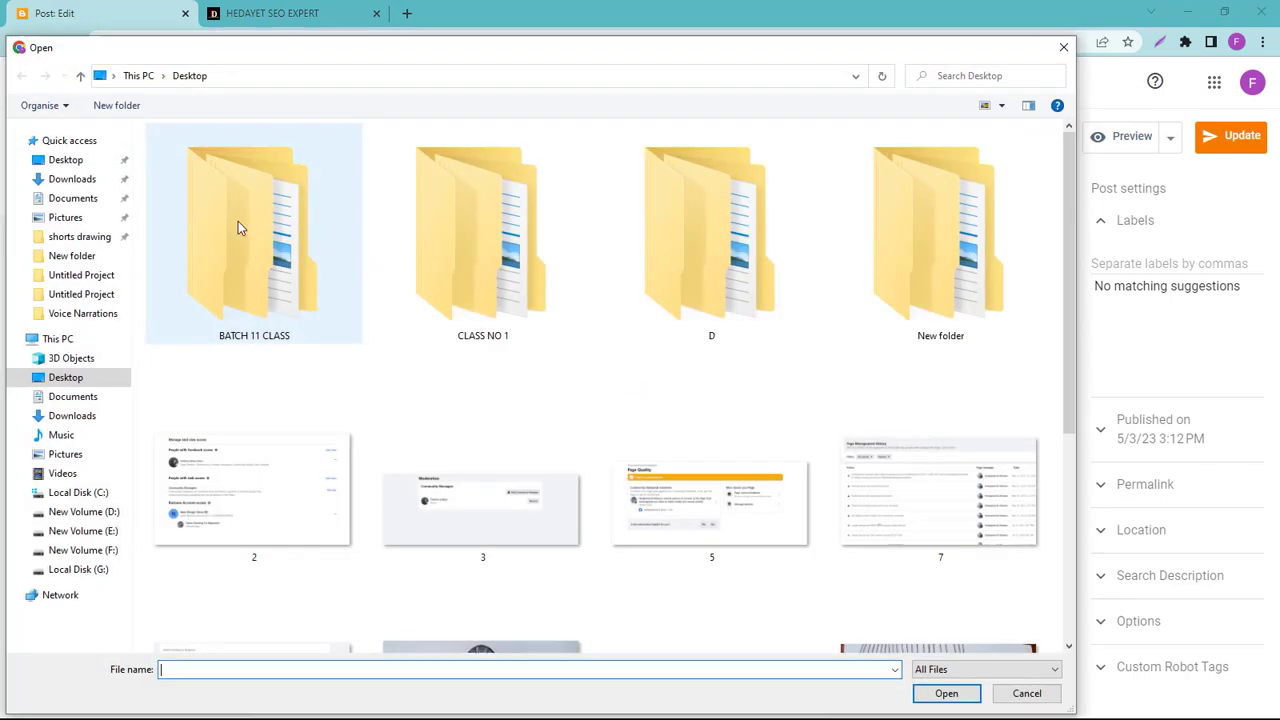
pyautogui.click(72, 178)
pyautogui.click(243, 237)
pyautogui.doubleClick(243, 237)
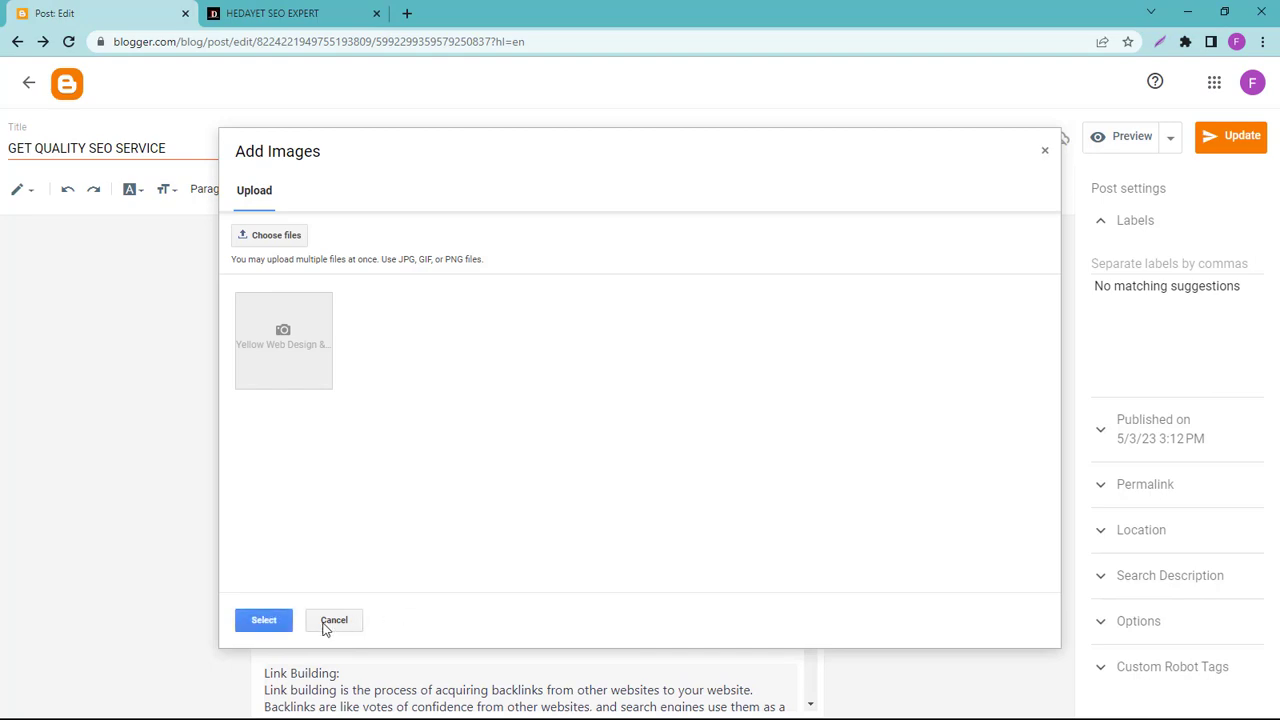
pyautogui.click(263, 620)
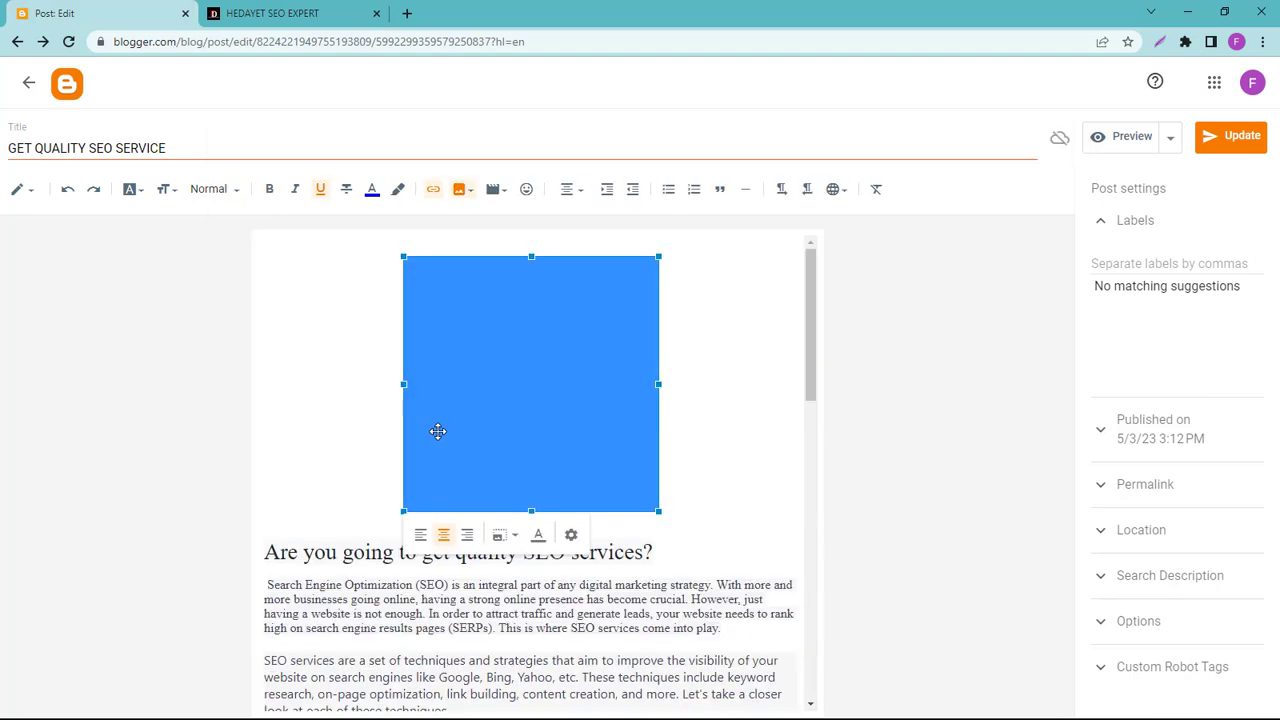
# - Enlarge the inserted SEO SERVICE picture above the article heading proportionally and deselect it
pyautogui.click(440, 310)
pyautogui.moveTo(403, 257); pyautogui.dragTo(366, 256)
pyautogui.click(744, 461)
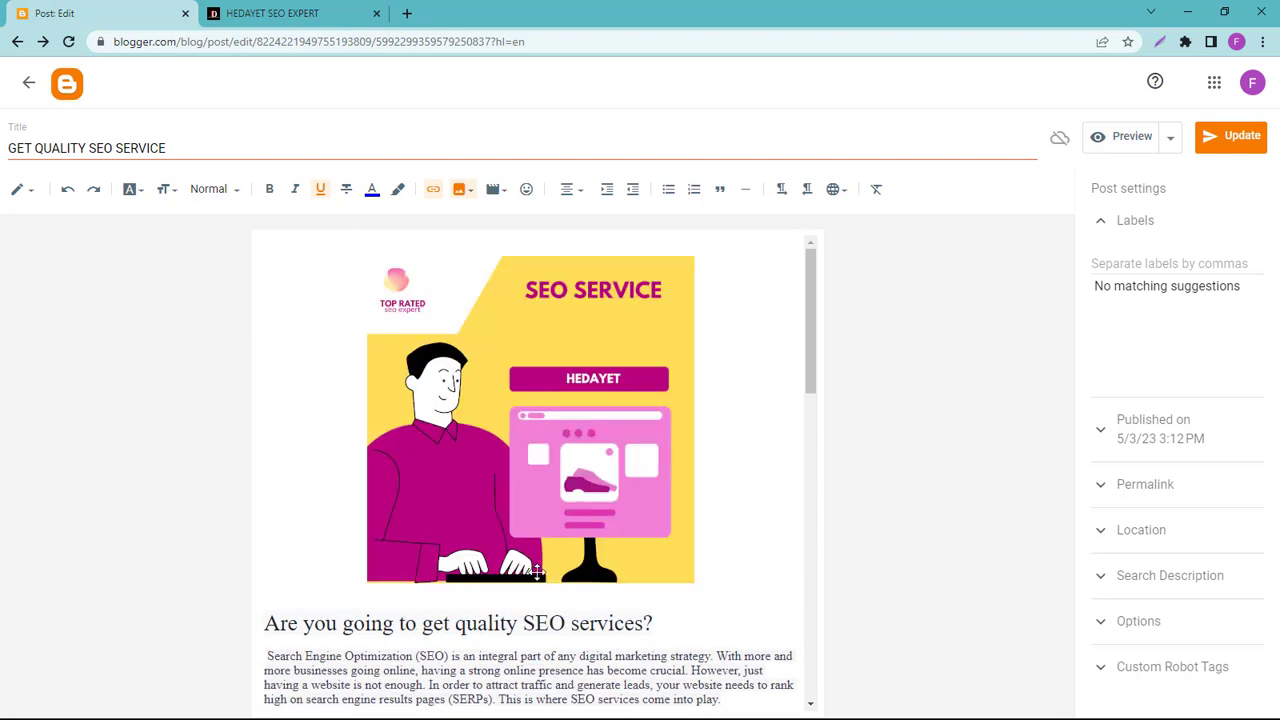